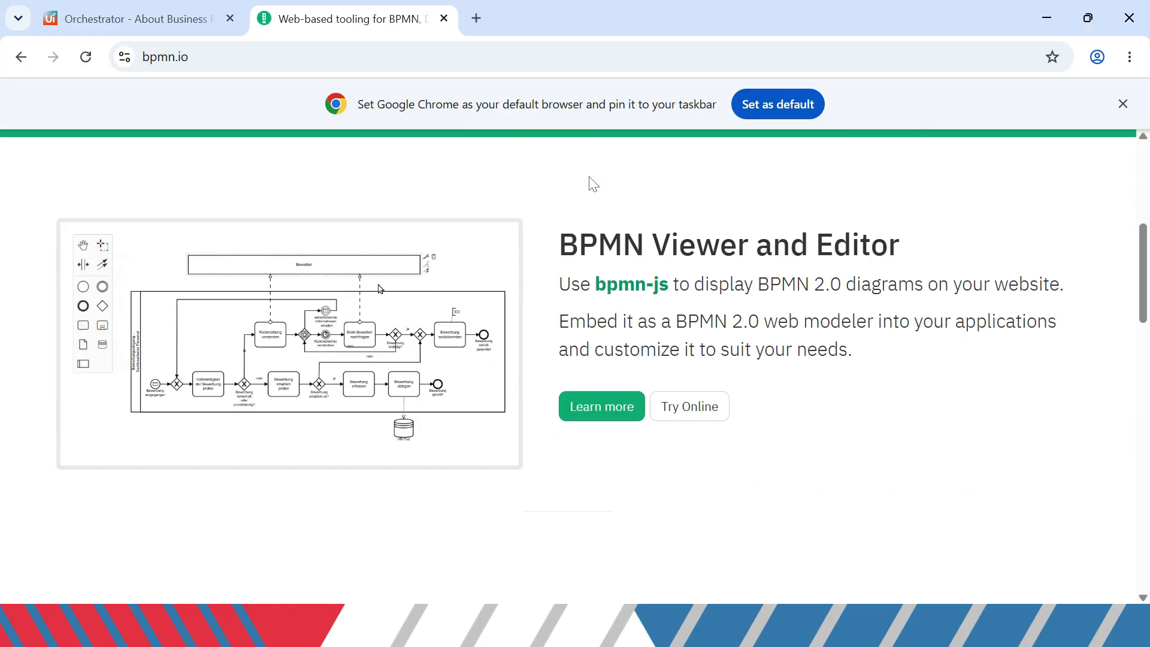
Open the online demo of the DMN editor from the bpmn.io site and create a new DMN diagram
scroll(590, 180, up, 6)
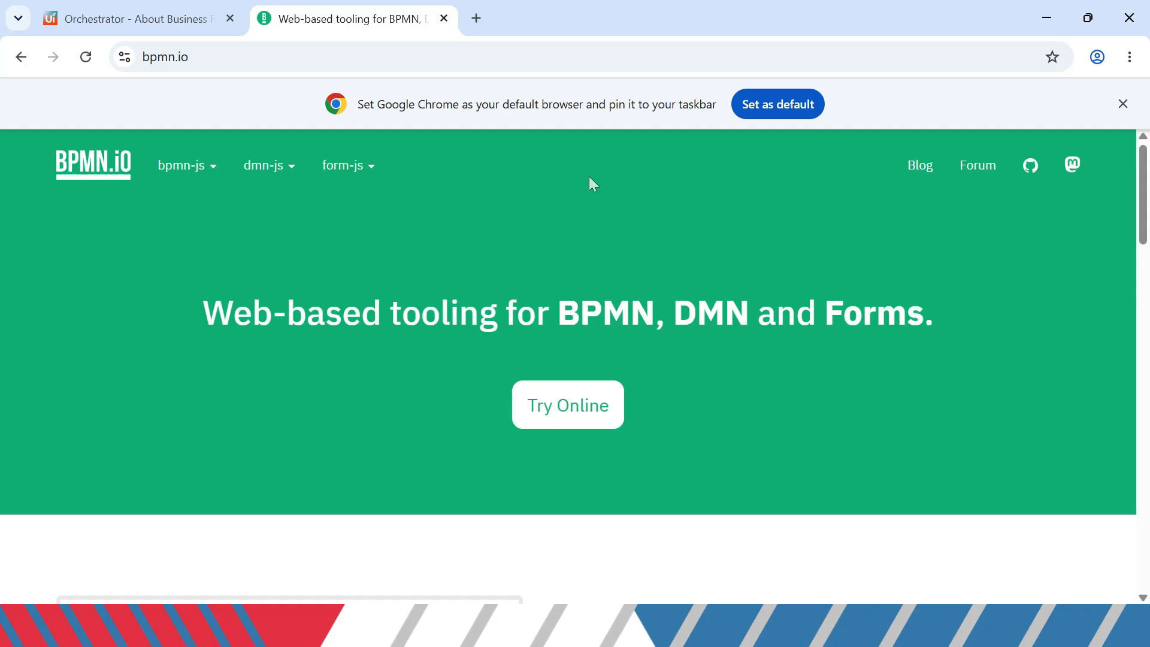
scroll(589, 180, down, 6)
scroll(590, 180, down, 5)
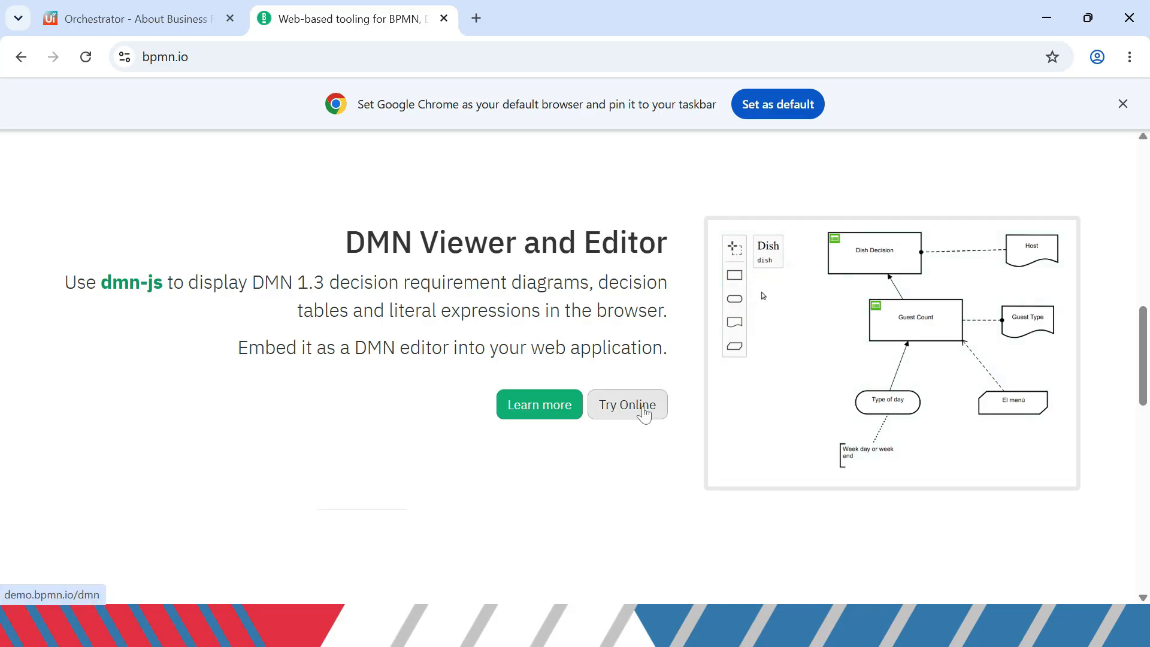
click(644, 412)
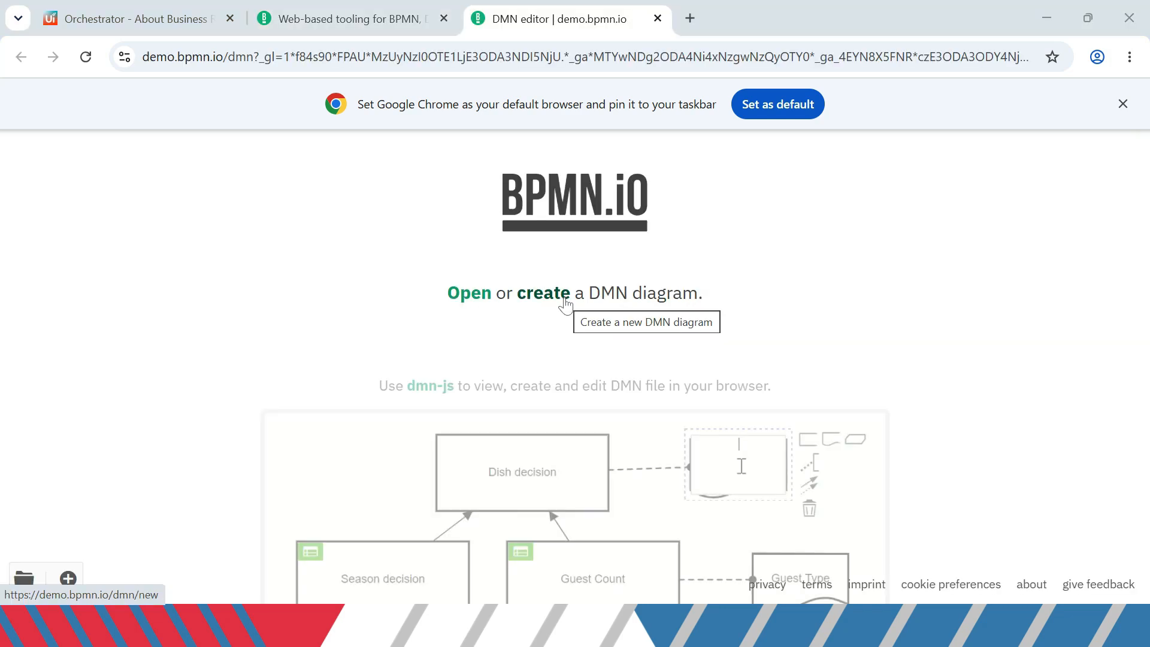
click(565, 299)
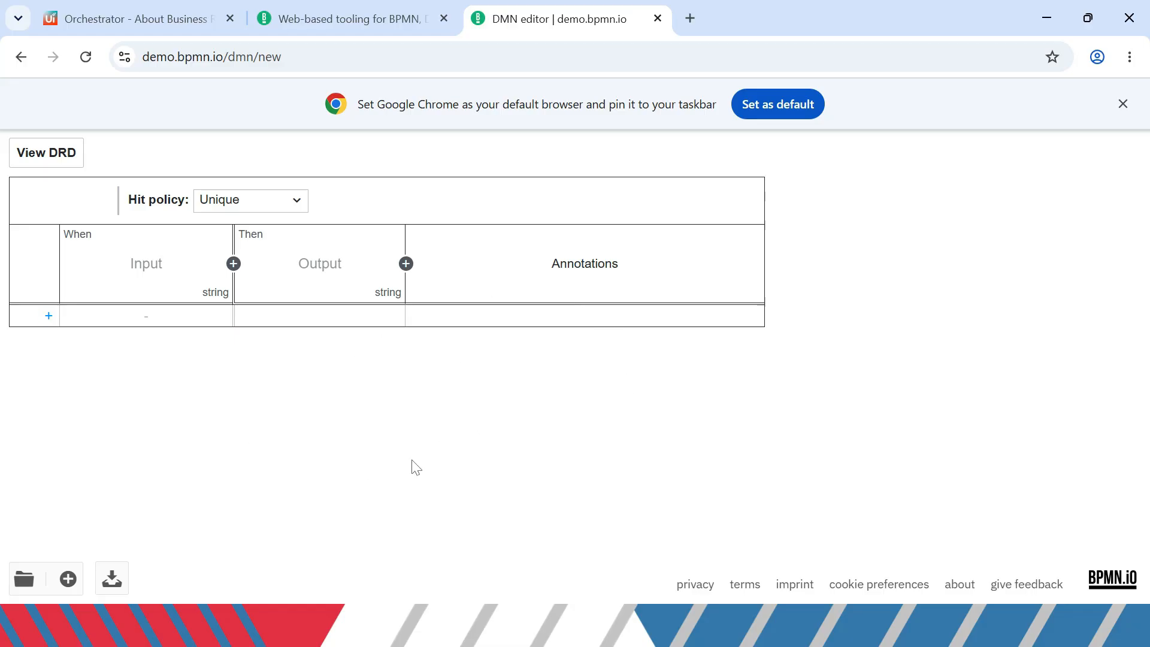
Label the decision table's input column "Input" and its output column "Output"
double_click(146, 264)
text(In)
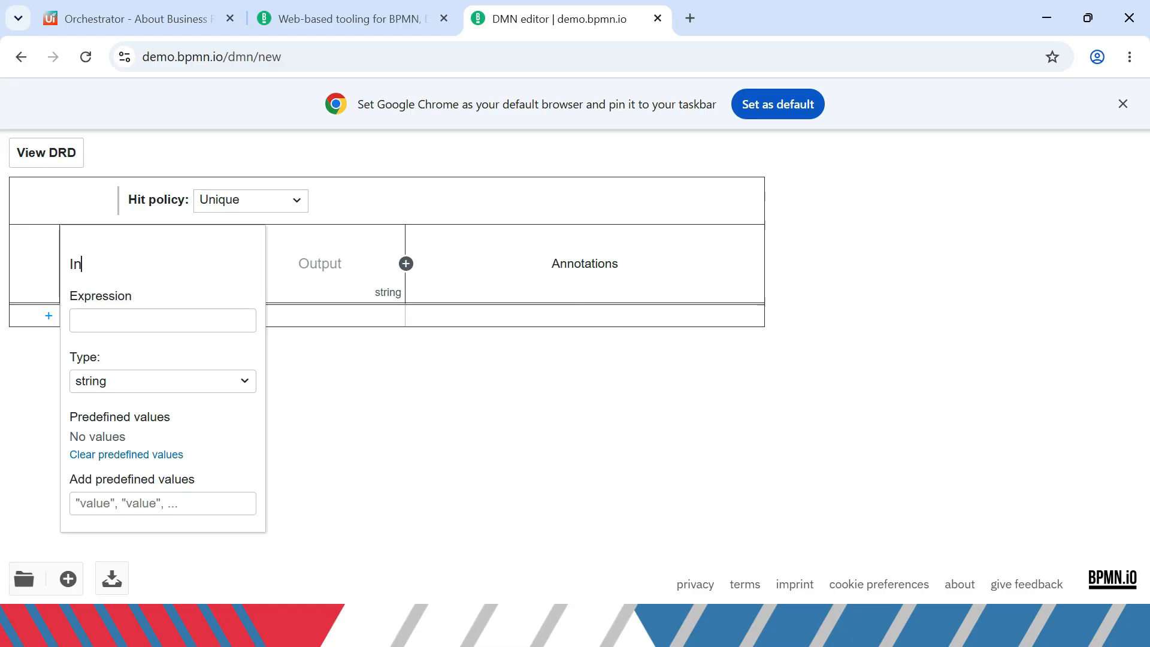
text(put)
click(287, 282)
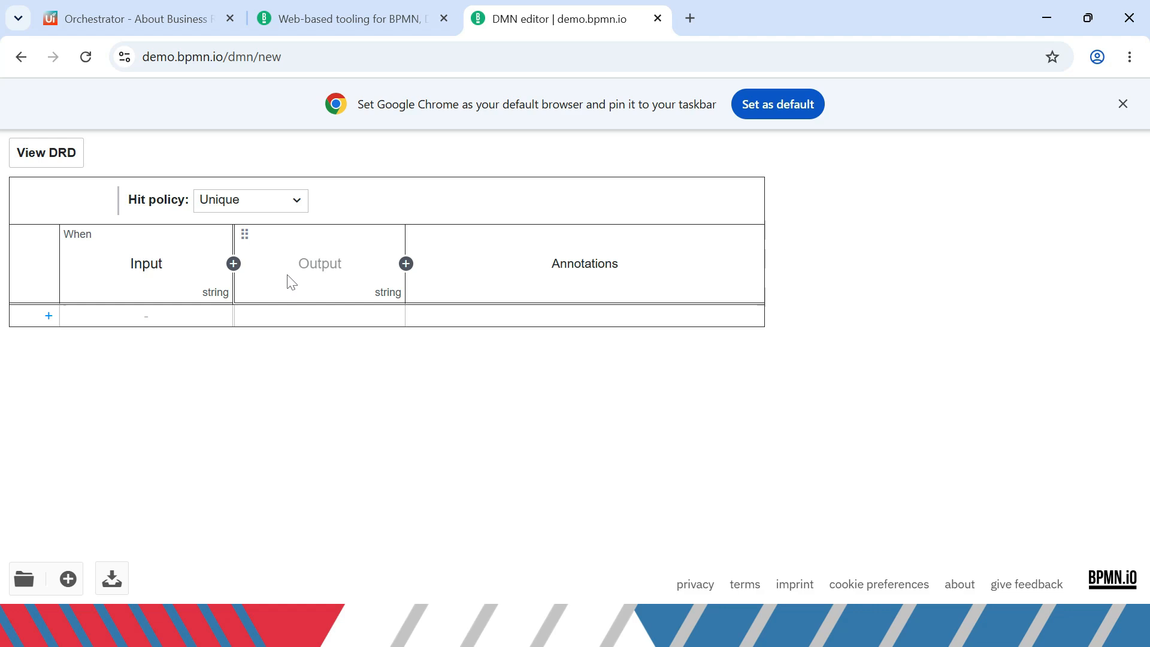
double_click(292, 282)
text(Output)
key(Return)
Add a first rule row to the decision table and set the Input column's type to number
click(106, 317)
double_click(178, 272)
click(157, 381)
click(124, 451)
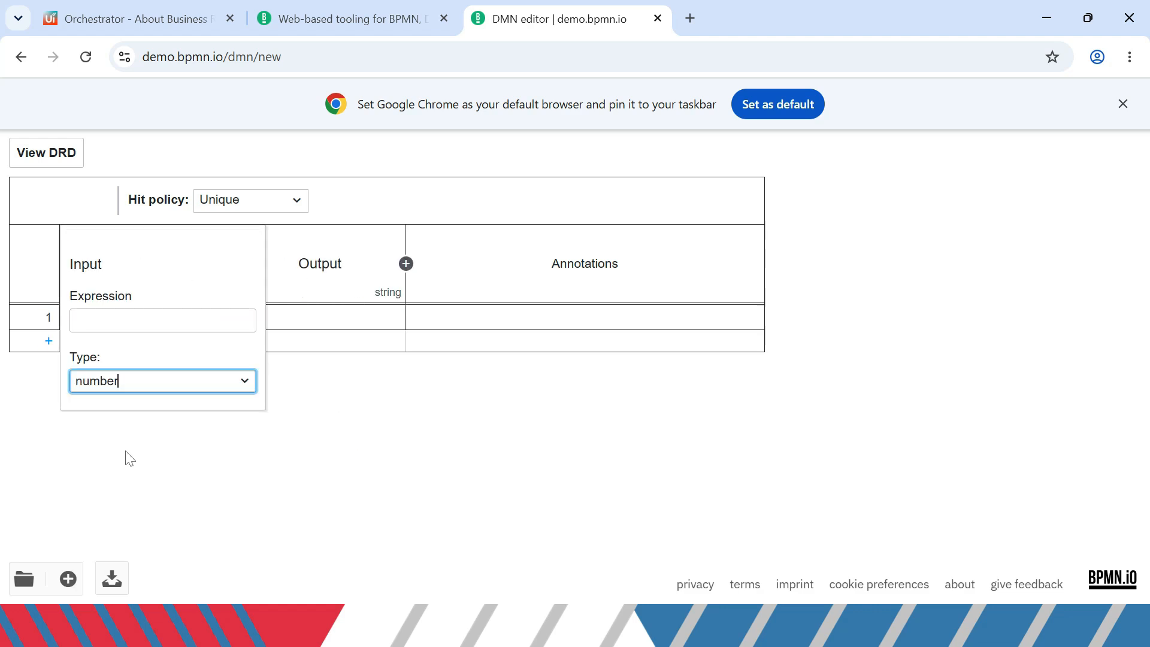
Set rule 1's input condition to Less than 0 and its output to "Invoice amount cannot be negative."
click(295, 448)
click(315, 405)
click(305, 451)
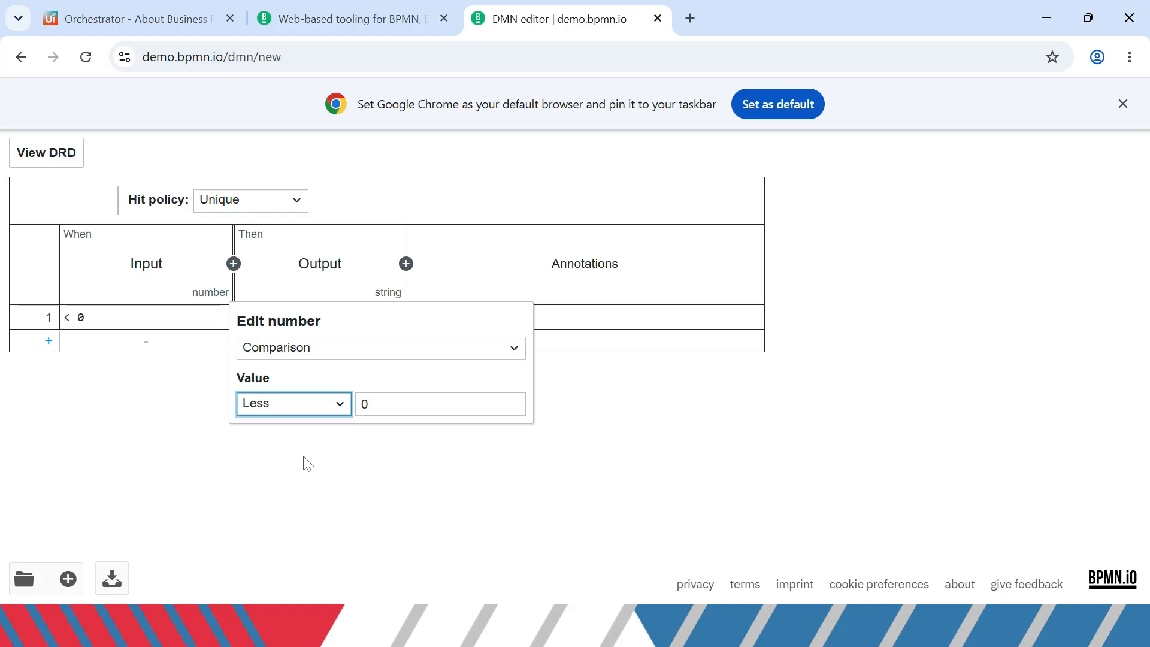
click(369, 474)
click(246, 315)
text("Invoice amount cannot be negative.")
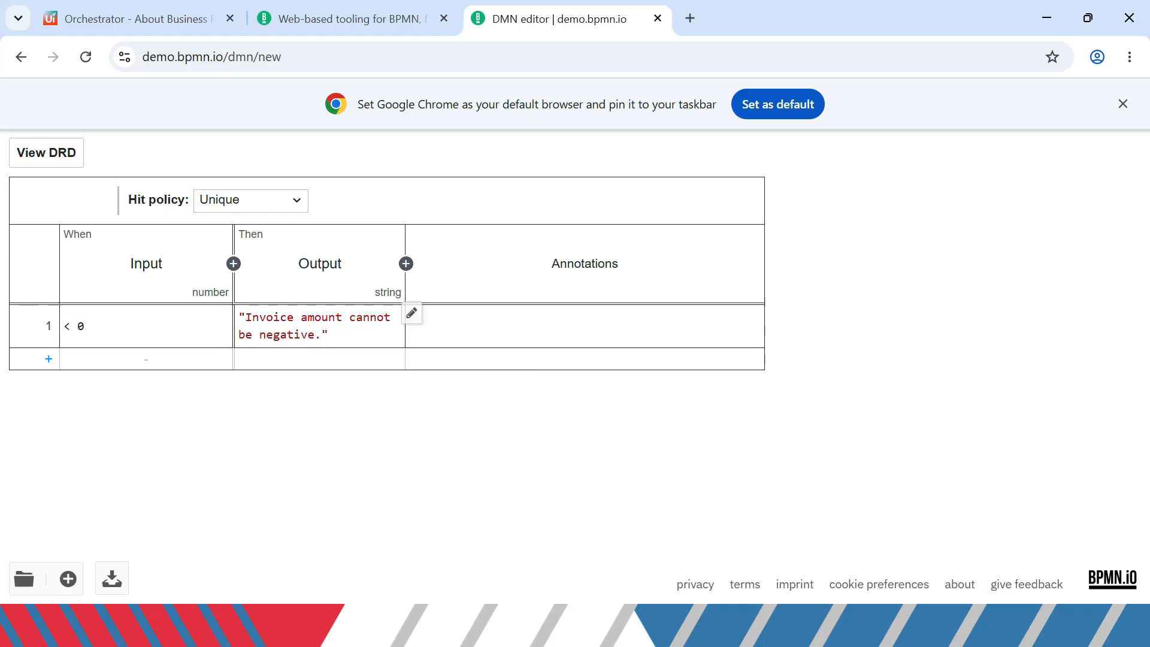
Add a second rule row with a Greater comparison against 50000 as its input condition
click(146, 358)
click(239, 356)
click(294, 445)
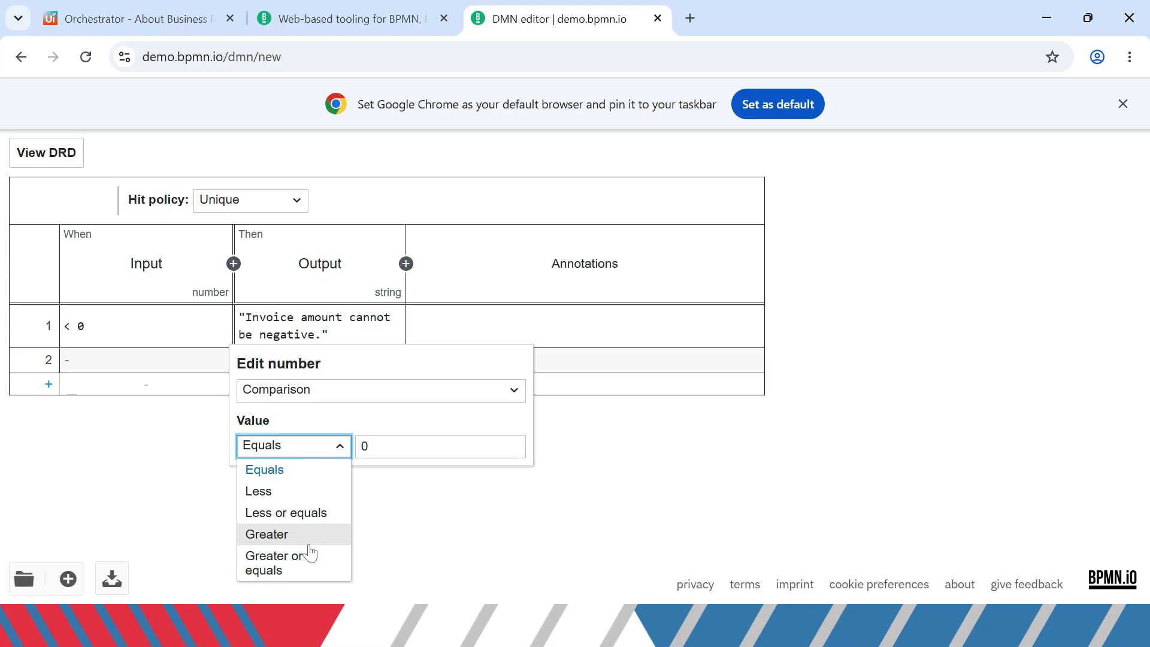
click(299, 533)
key(Tab)
text(50000)
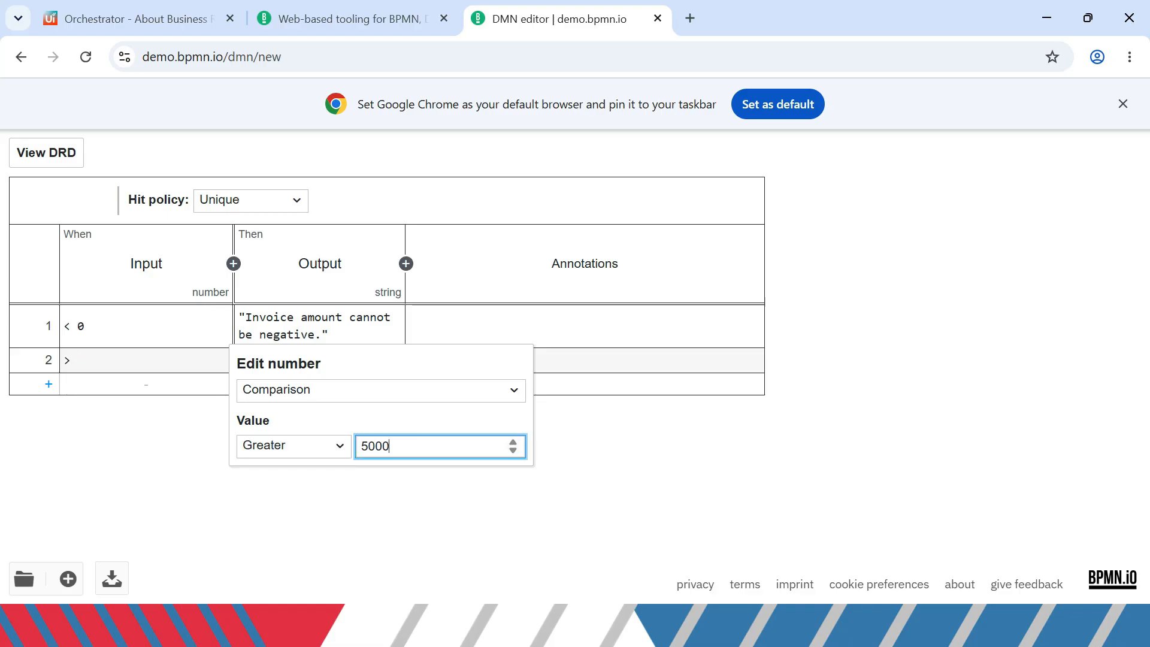
key(Escape)
Enter "Invoice Amount above Rs. 50000 requires manager approval." as rule 2's output
click(319, 360)
text(")
text(Invoice Amount above Rs. 50000 requires manager approval.)
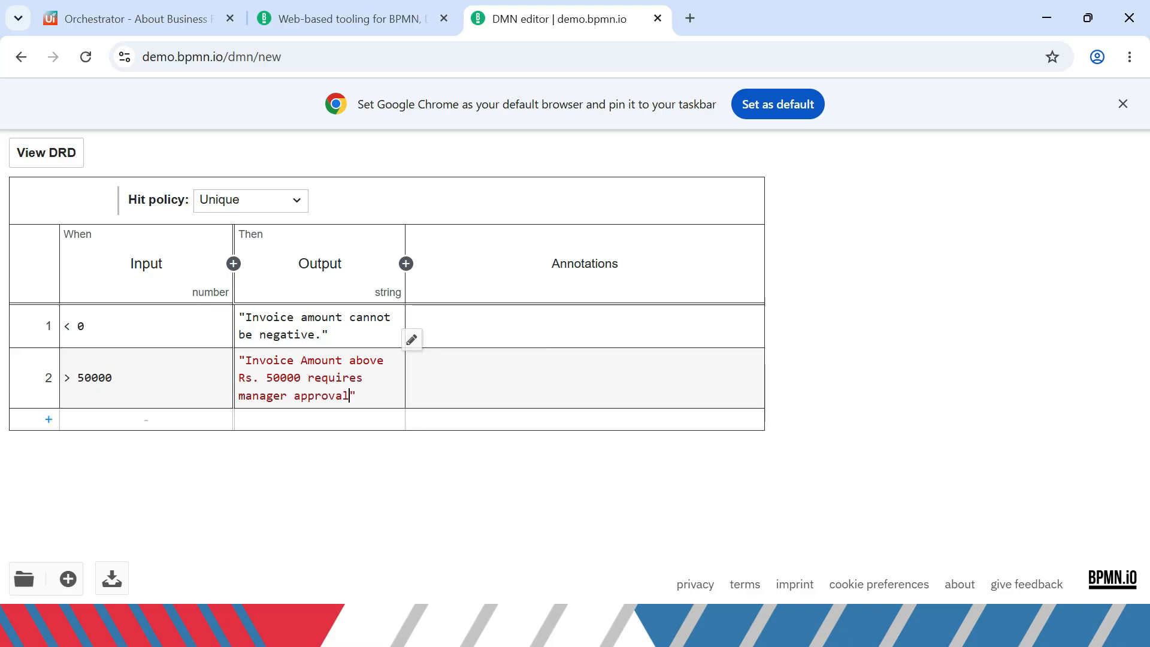
In the decision requirements diagram, move the decision to the right and connect a new input data element named Input to it
click(65, 157)
drag(171, 301, 455, 318)
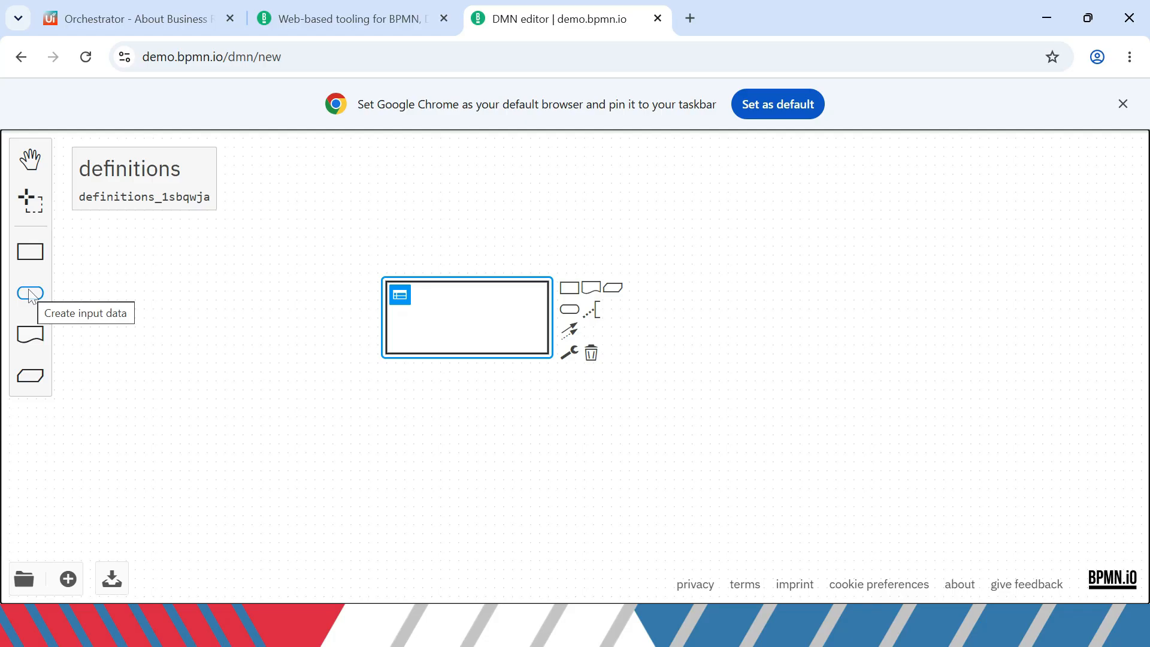
click(30, 294)
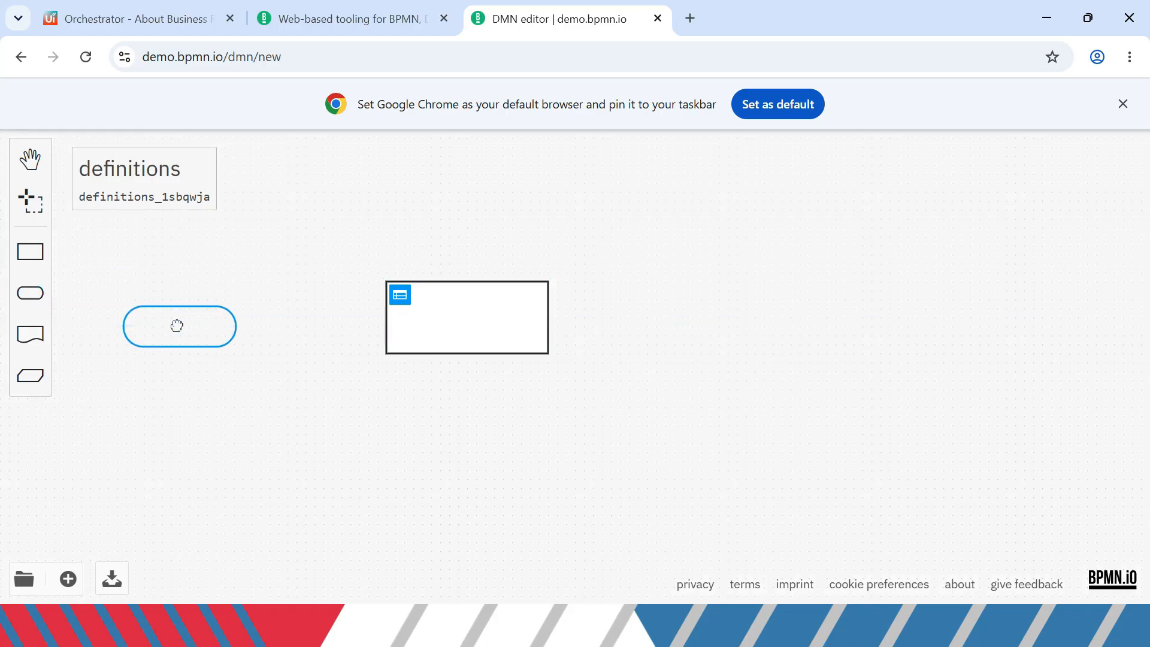
click(180, 317)
drag(257, 327, 394, 321)
click(479, 412)
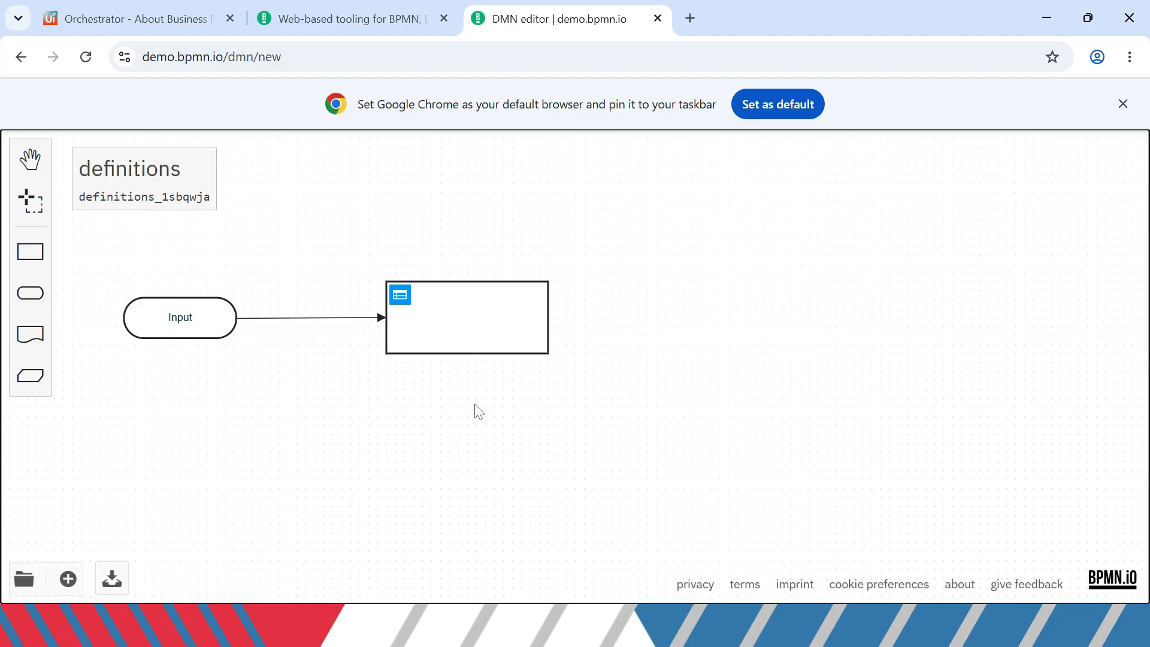
Save the DMN diagram to the Downloads folder and rename the file InvoiceBusinessRule.dmn
key(ctrl+s)
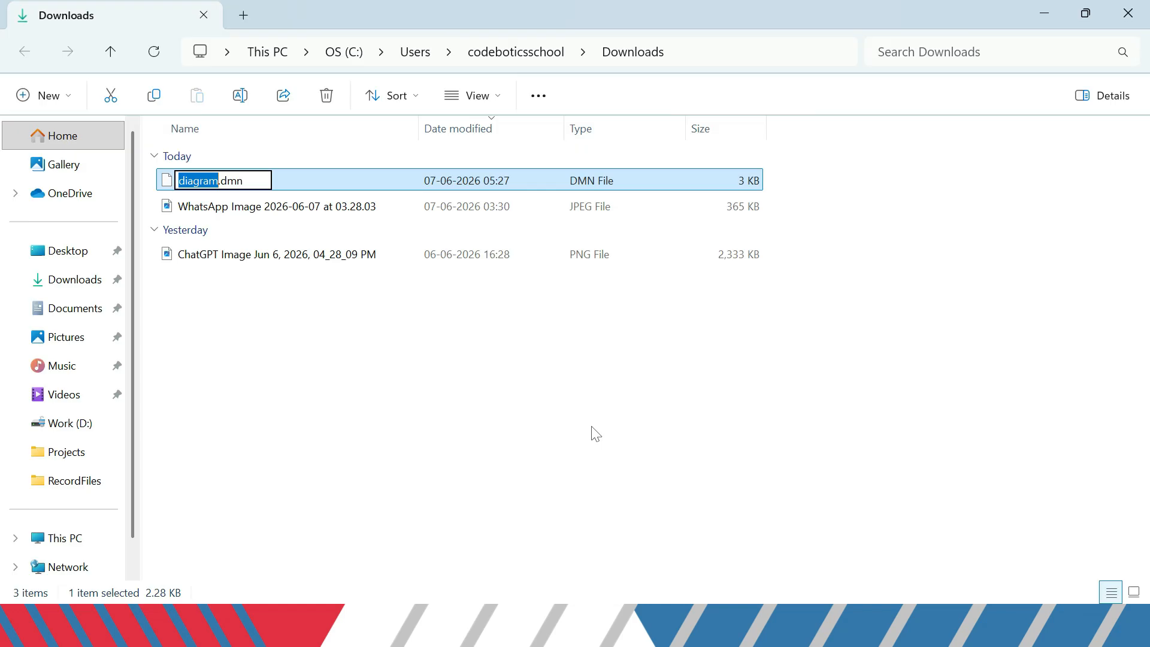
text(InvoiceBusinessRule)
click(633, 483)
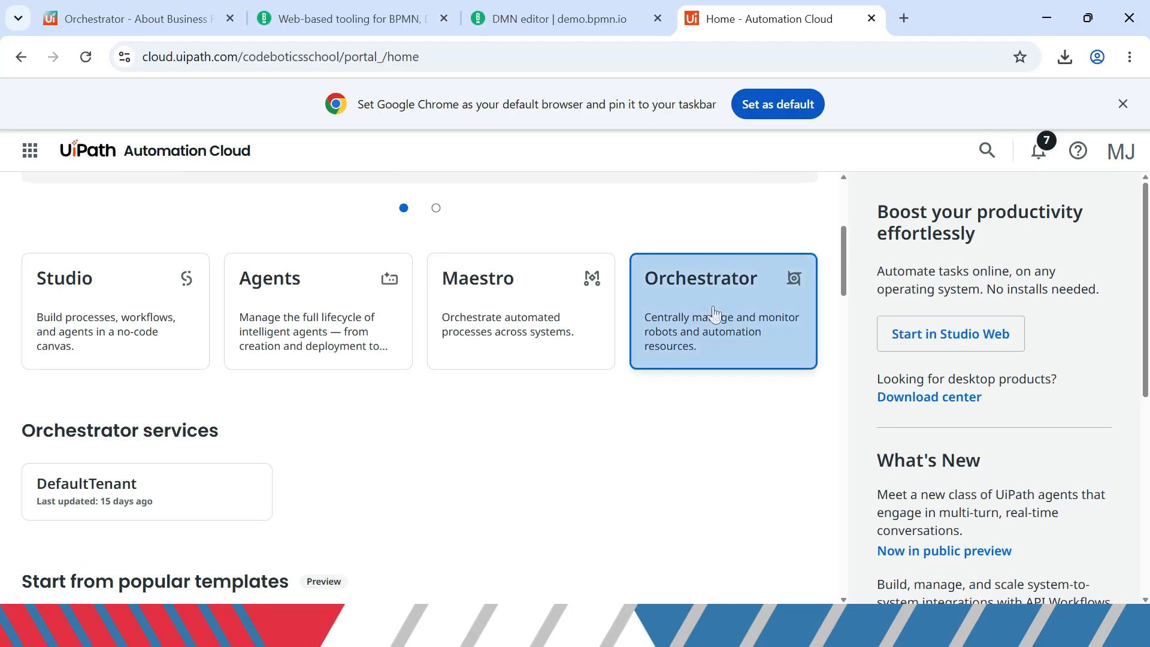
In UiPath Orchestrator, start a new business rule named InvoiceBusinessRule in the Finance folder
click(713, 313)
click(49, 399)
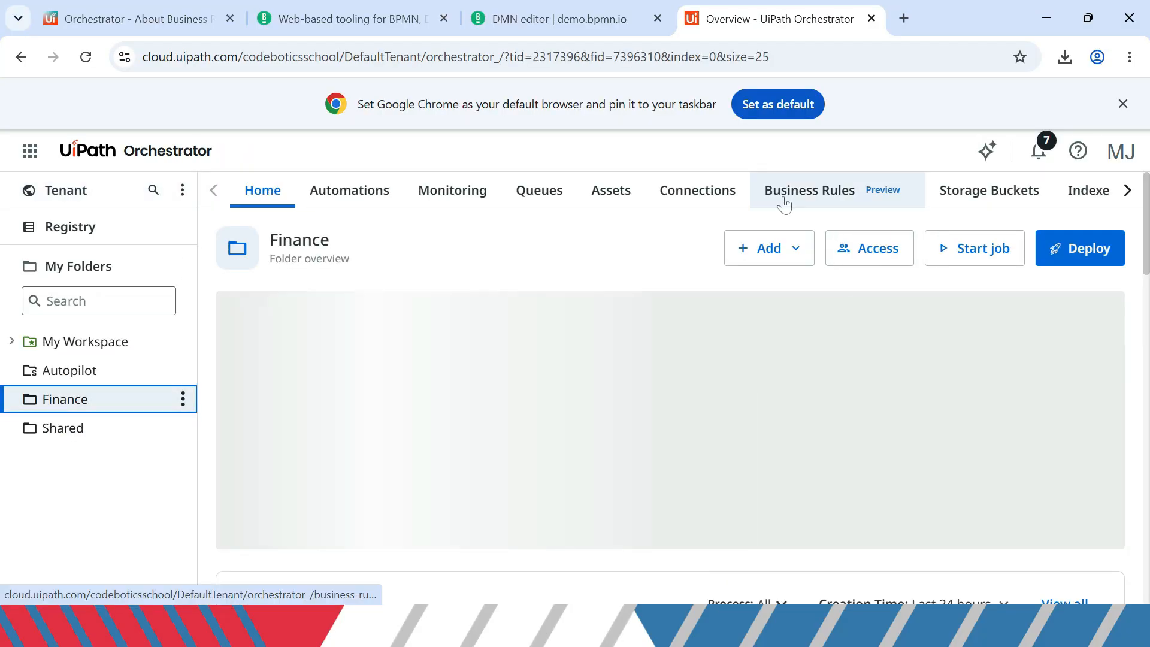
click(784, 202)
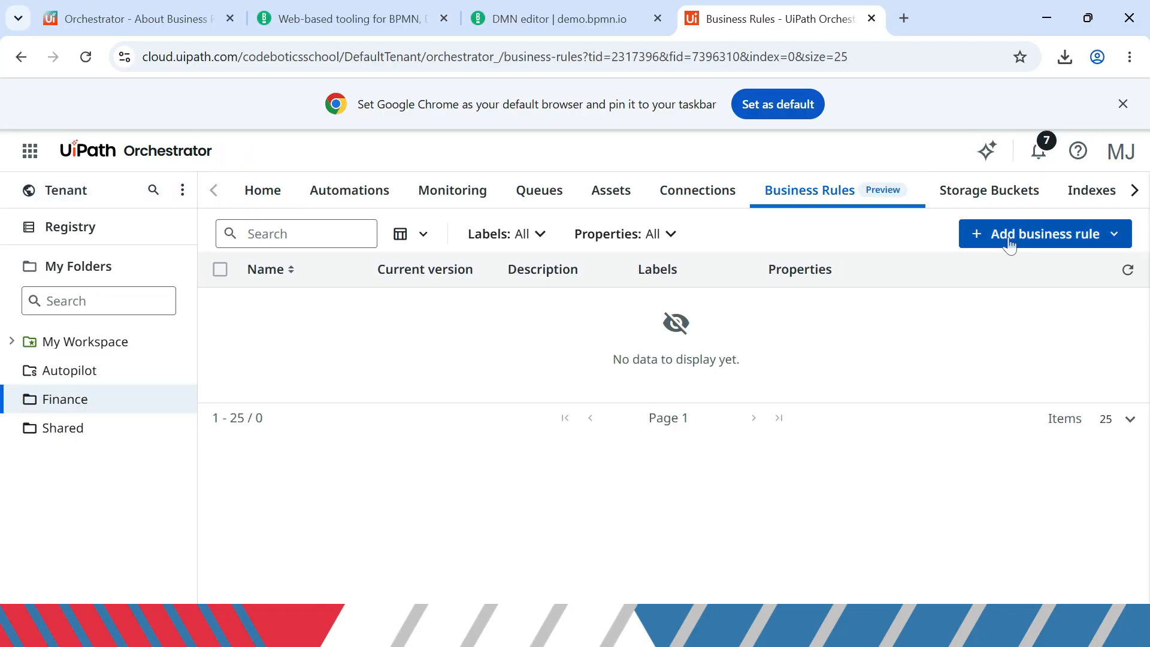
click(1010, 243)
click(1025, 264)
text(InvoiceBusinessRule)
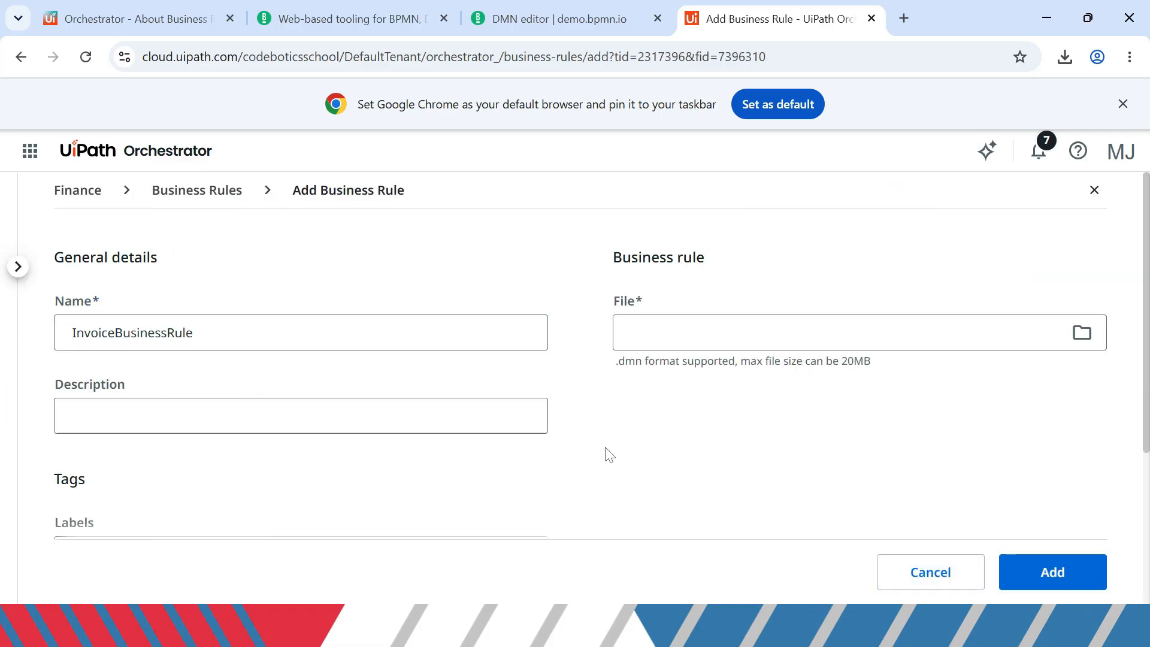
Attach InvoiceBusinessRule.dmn from Downloads as the rule's file and add the business rule
click(1082, 332)
click(256, 168)
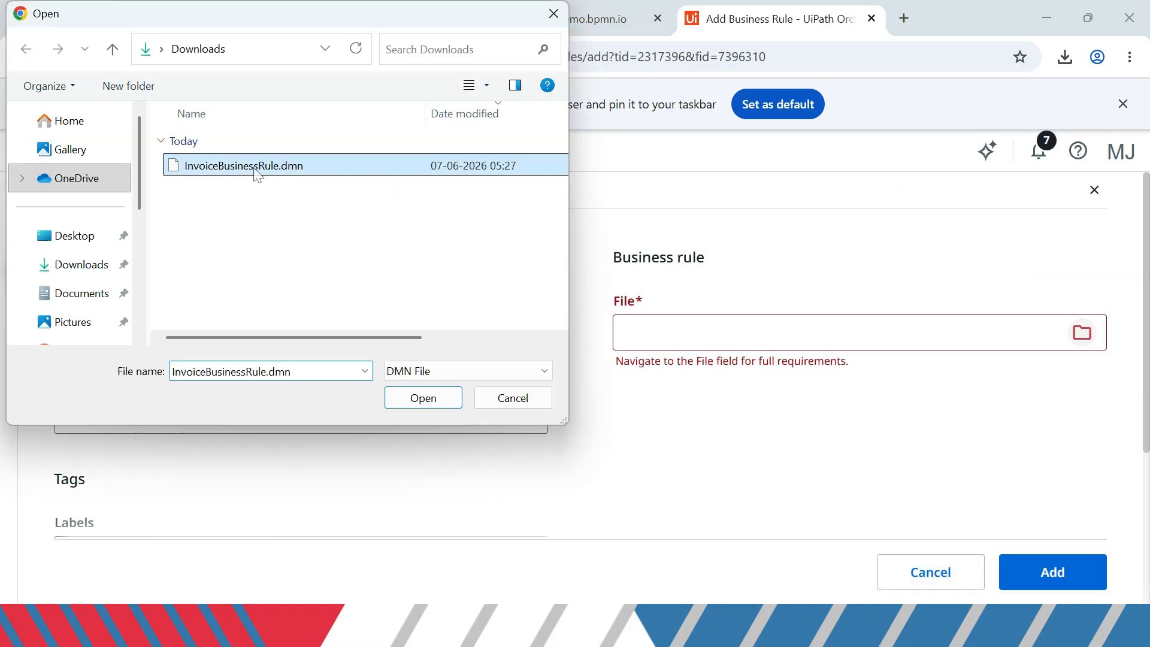
double_click(257, 174)
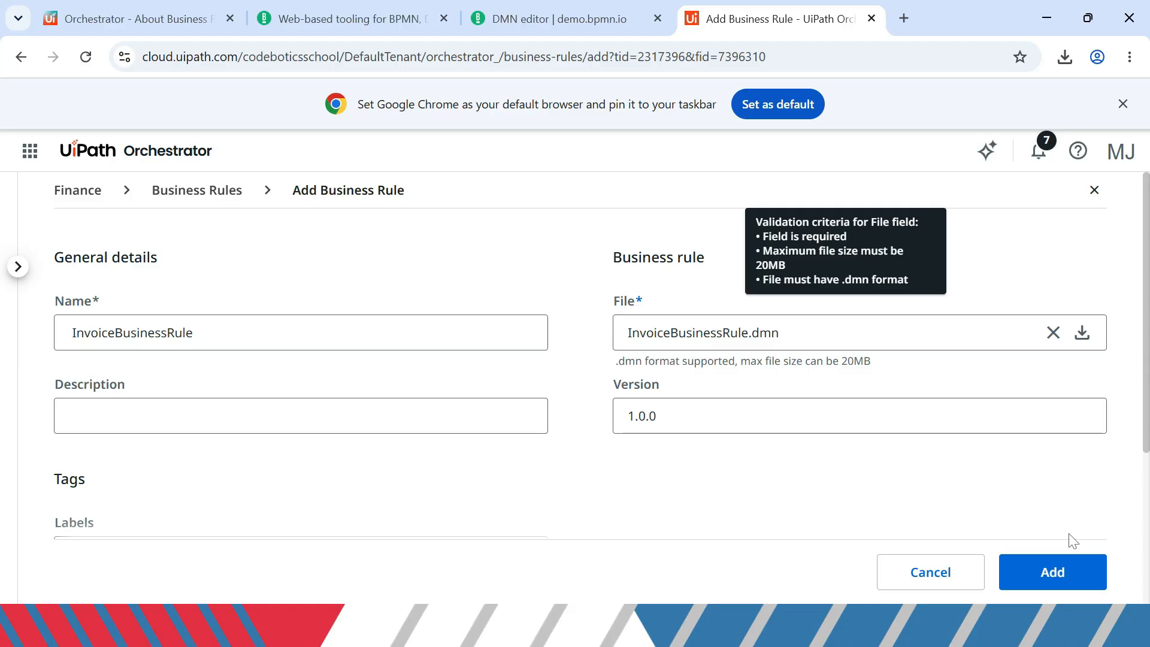
click(1054, 572)
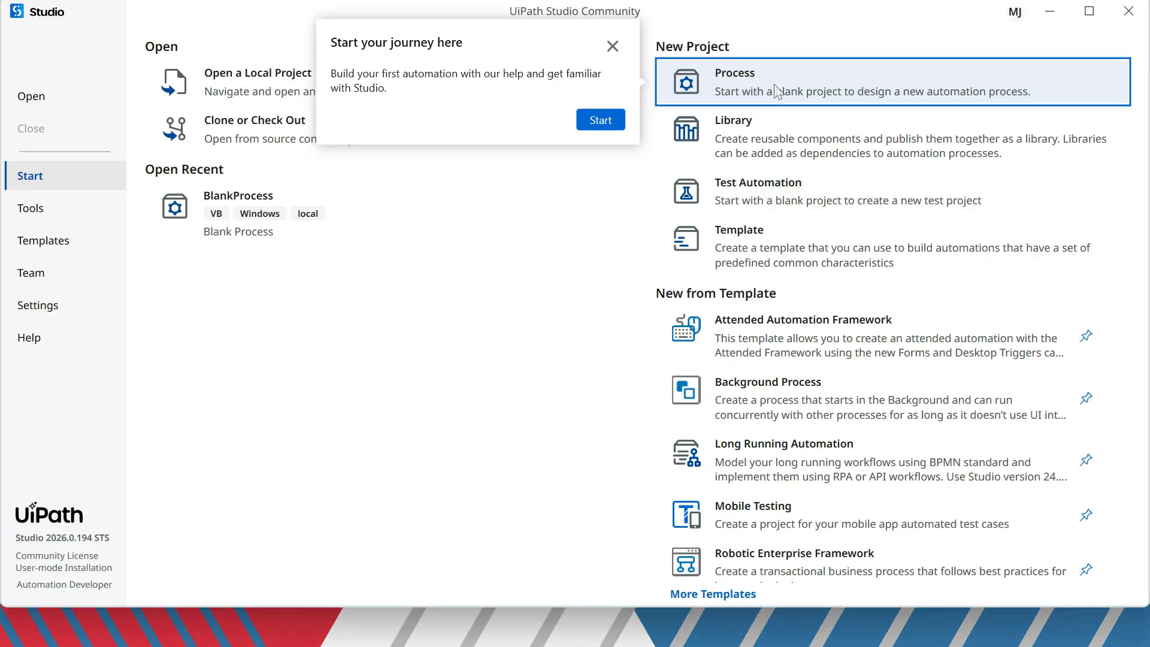
In UiPath Studio, create a blank process named BusinessRulesProcess and open its project folder
click(779, 90)
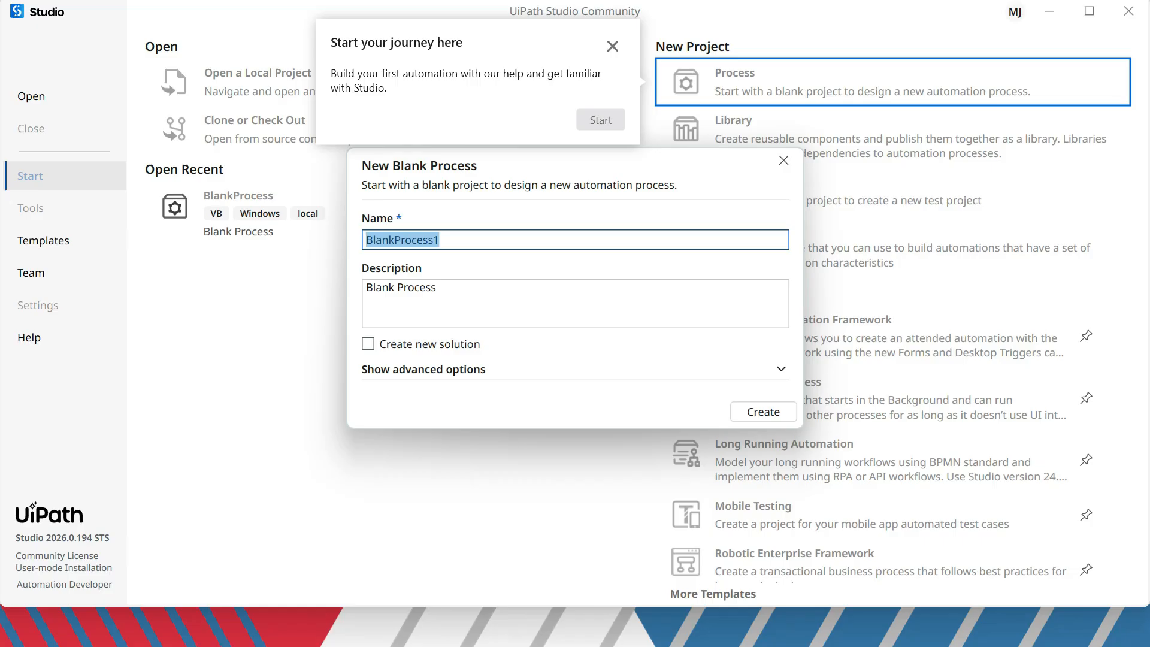
text(BusinessRulesProcess)
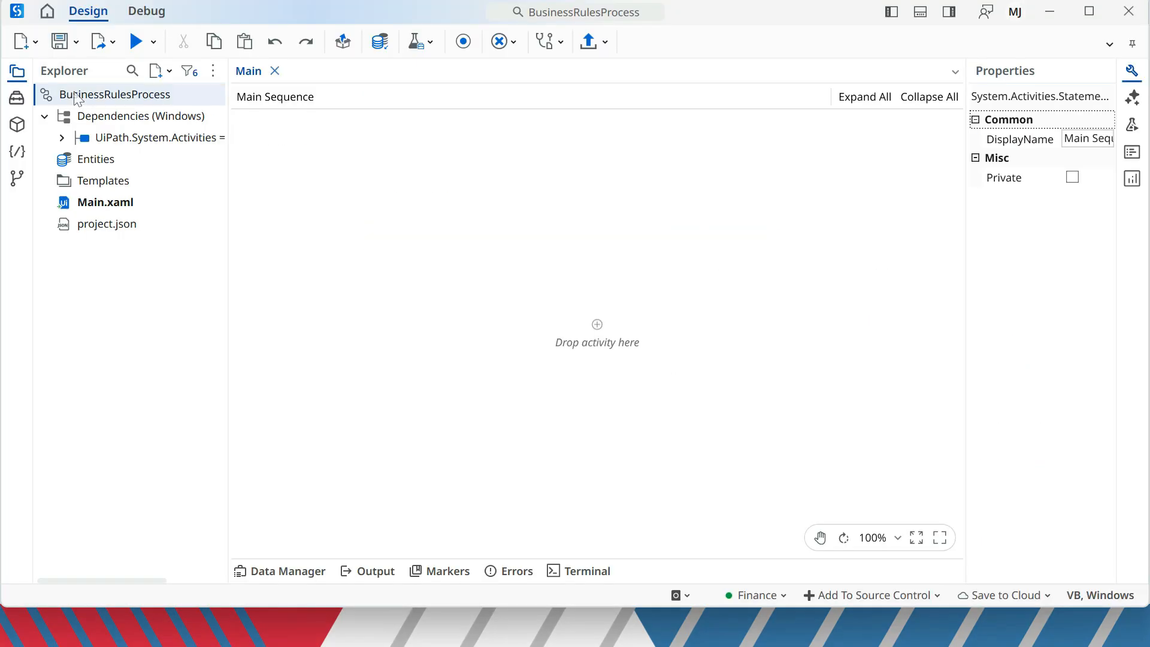
right_click(73, 94)
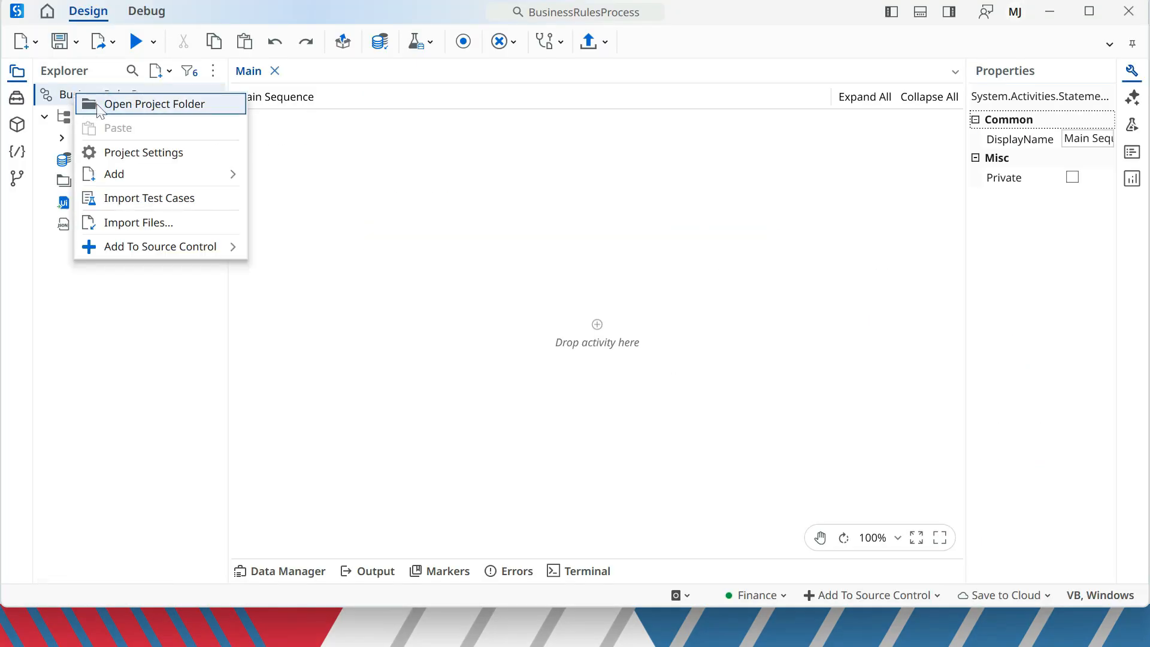
click(100, 107)
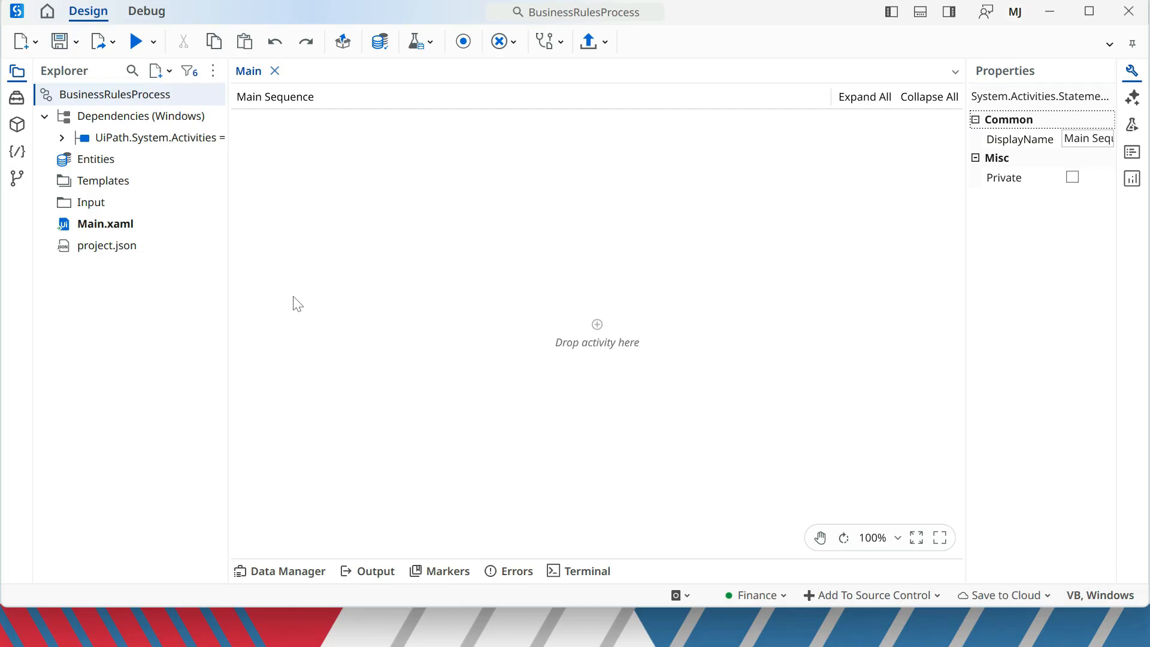
Install the UiPath.Excel.Activities package, version 3.5.2, as a project dependency
right_click(171, 115)
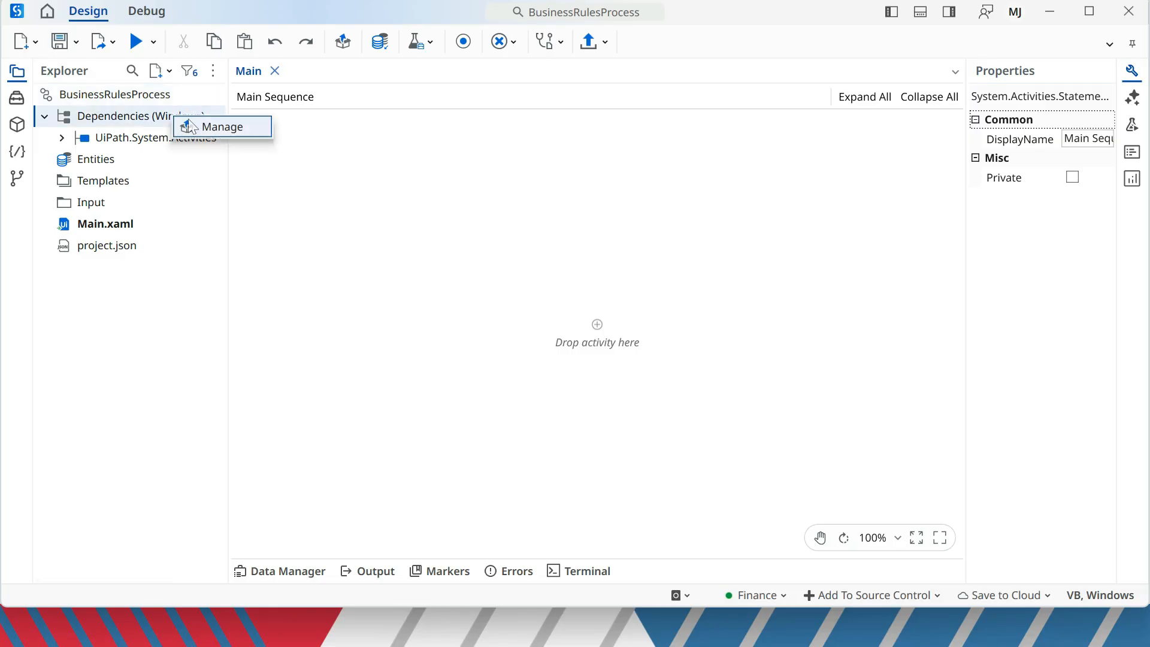
click(198, 125)
click(238, 206)
text(Uipath.excel)
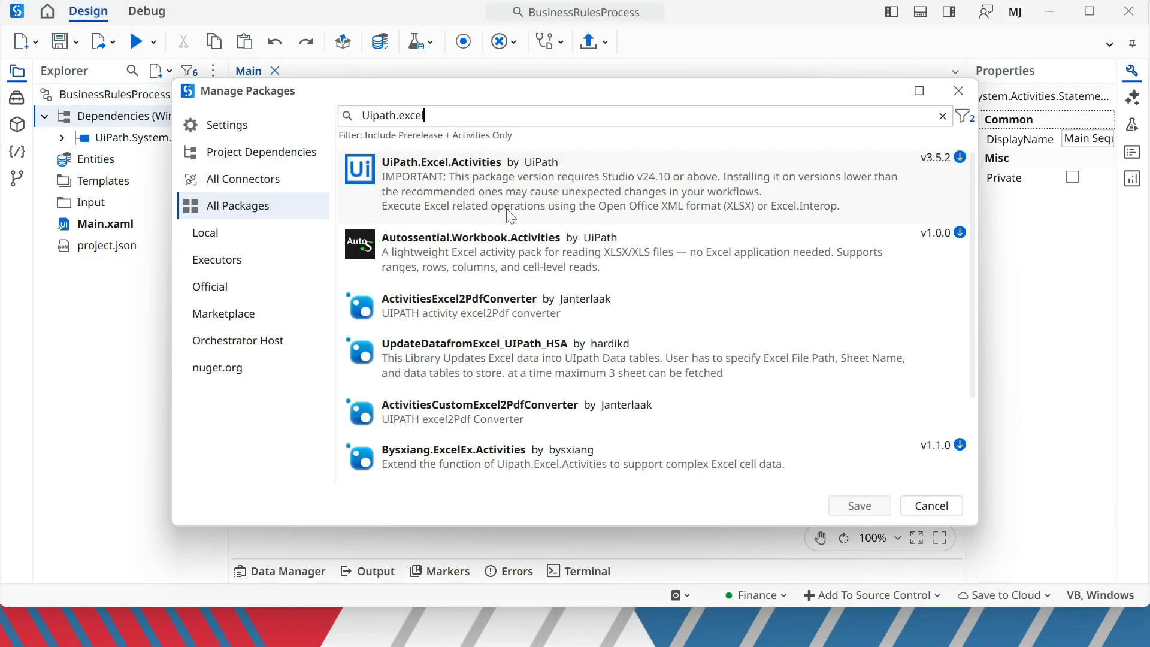
click(506, 209)
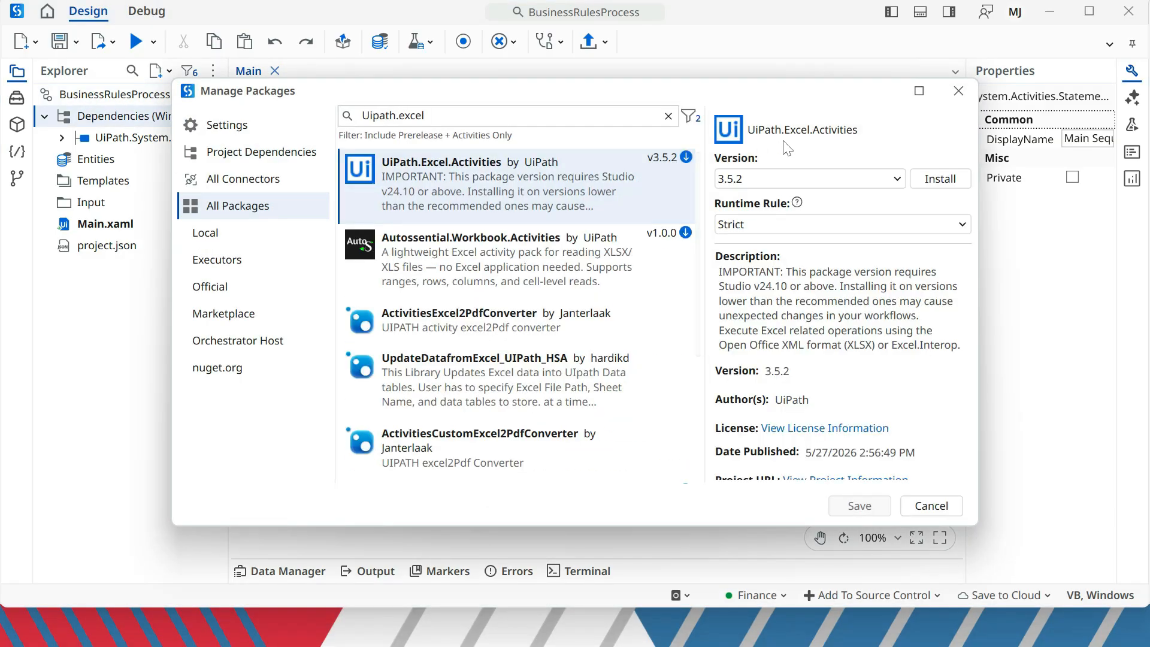
click(917, 181)
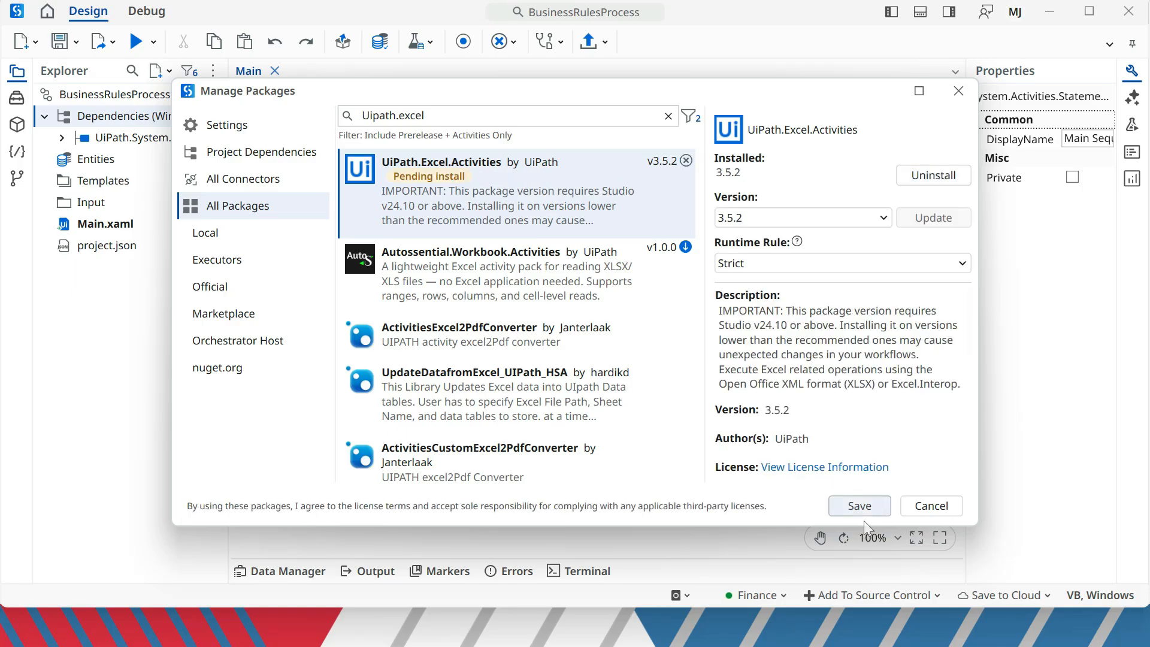
click(871, 498)
Add a Read Range Workbook activity to the Main sequence and choose the local file Input\Employee.xlsx
key(ctrl+shift+t)
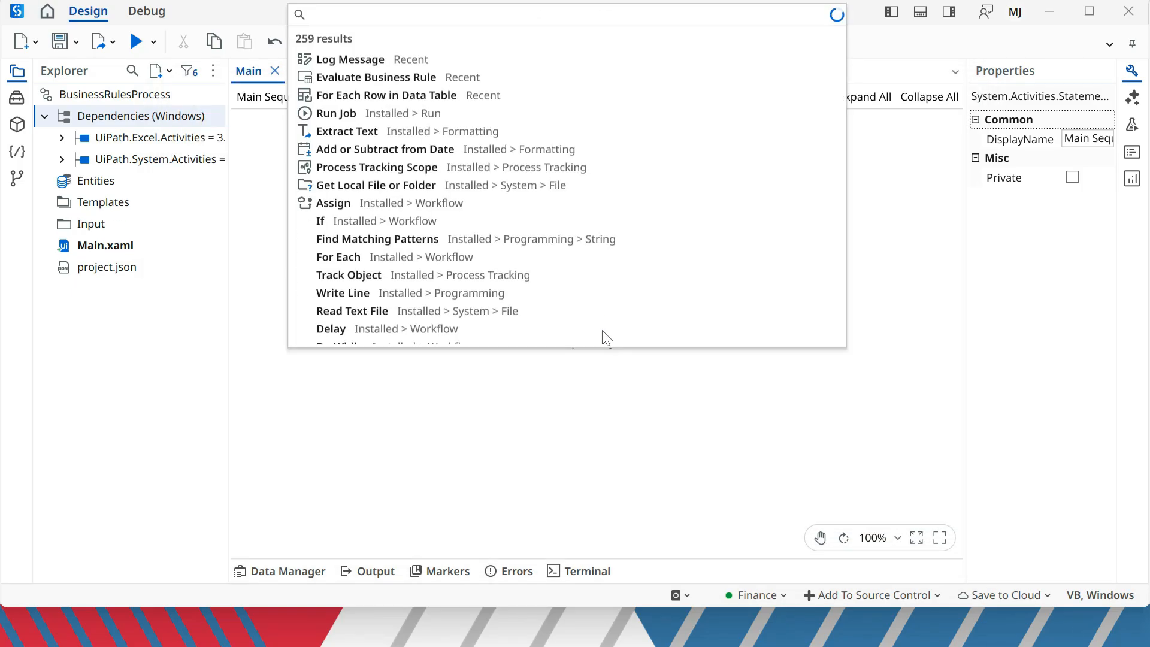
text(read range)
click(485, 82)
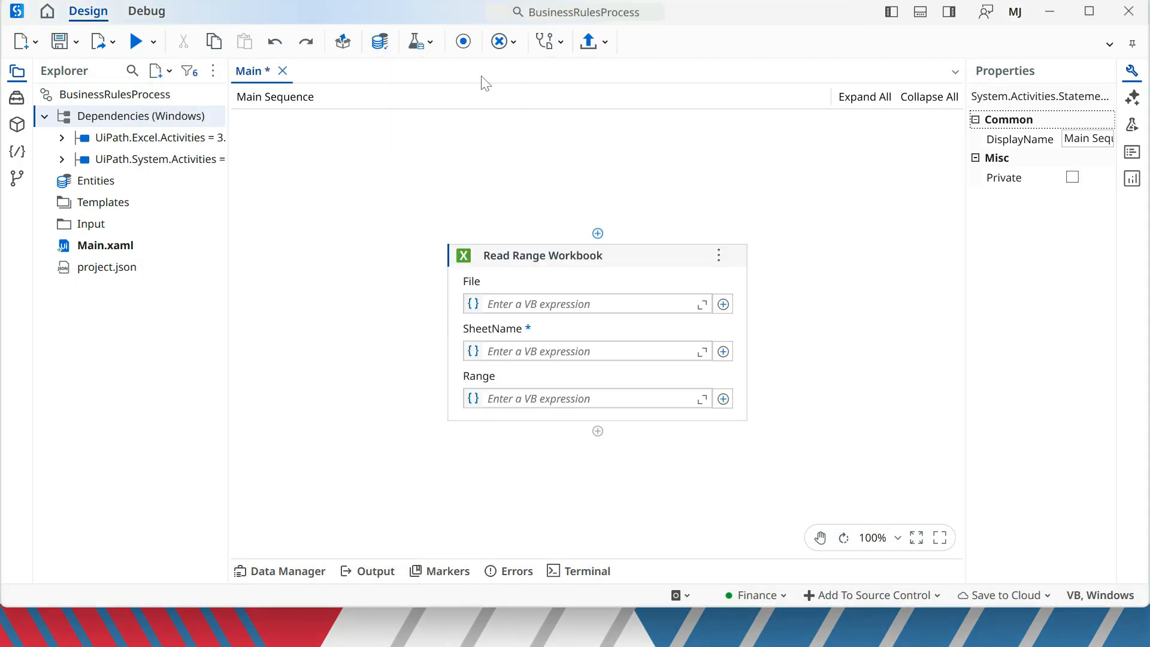
click(724, 305)
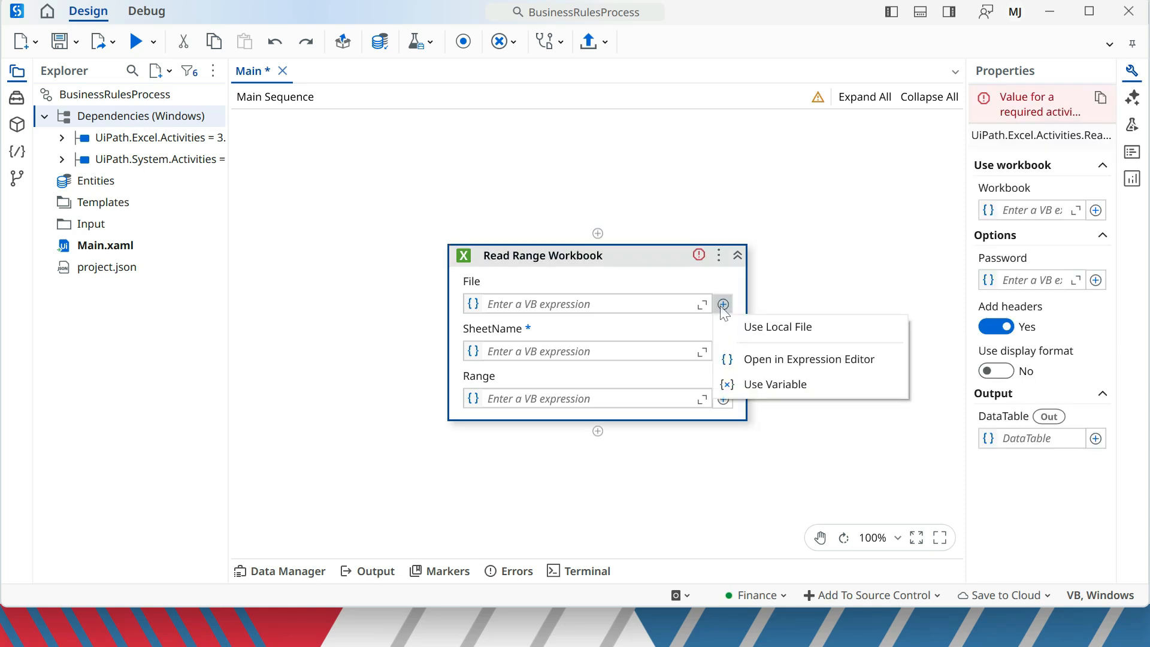
click(761, 335)
Set the Read Range Workbook sheet name to "Sheet1" and store the result in a new DataTable variable dtInvoice
click(659, 351)
text(")
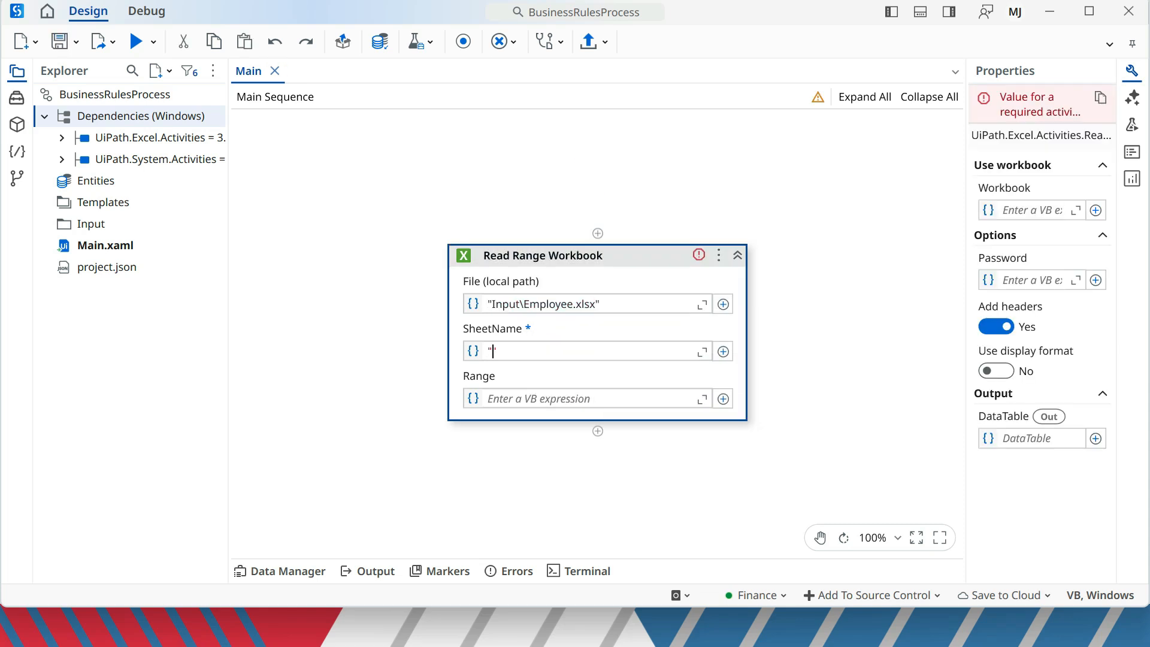
text(Sheet1")
key(ctrl+k)
text(dtInvoice)
key(Return)
Add a For Each Row in Data Table activity after Read Range Workbook and set its data table to dtInvoice
click(598, 431)
text(for each)
click(458, 82)
click(579, 397)
text(d)
key(Return)
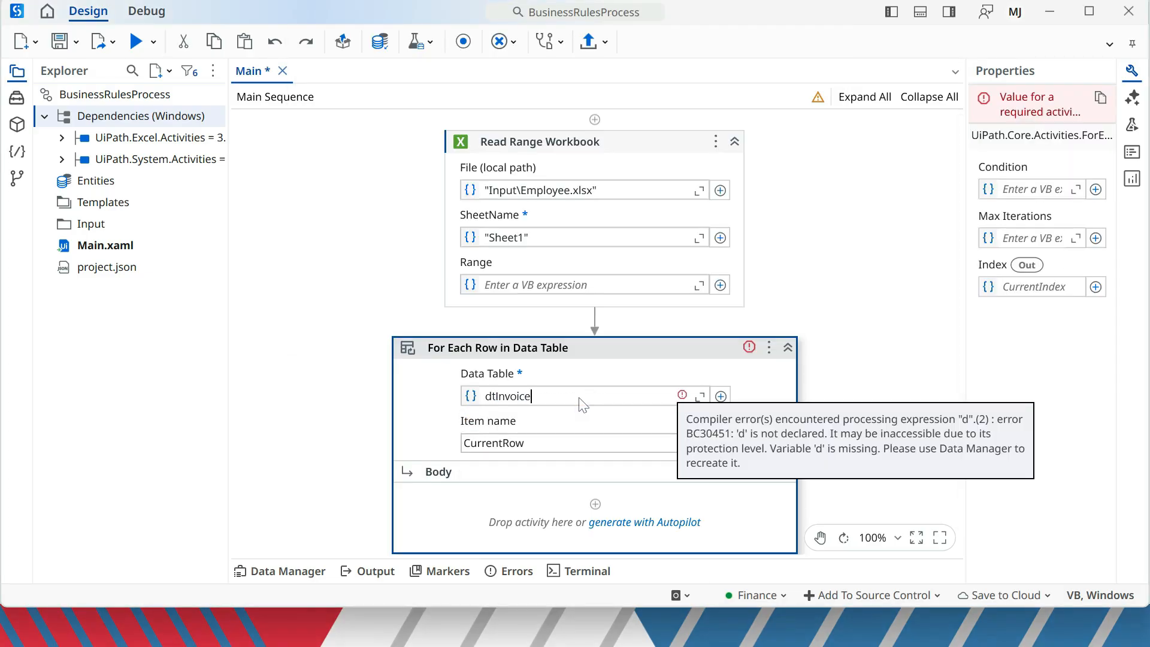
Add an Evaluate Business Rule activity to the loop body, using the Finance Orchestrator folder and the InvoiceBusinessRule rule
click(459, 514)
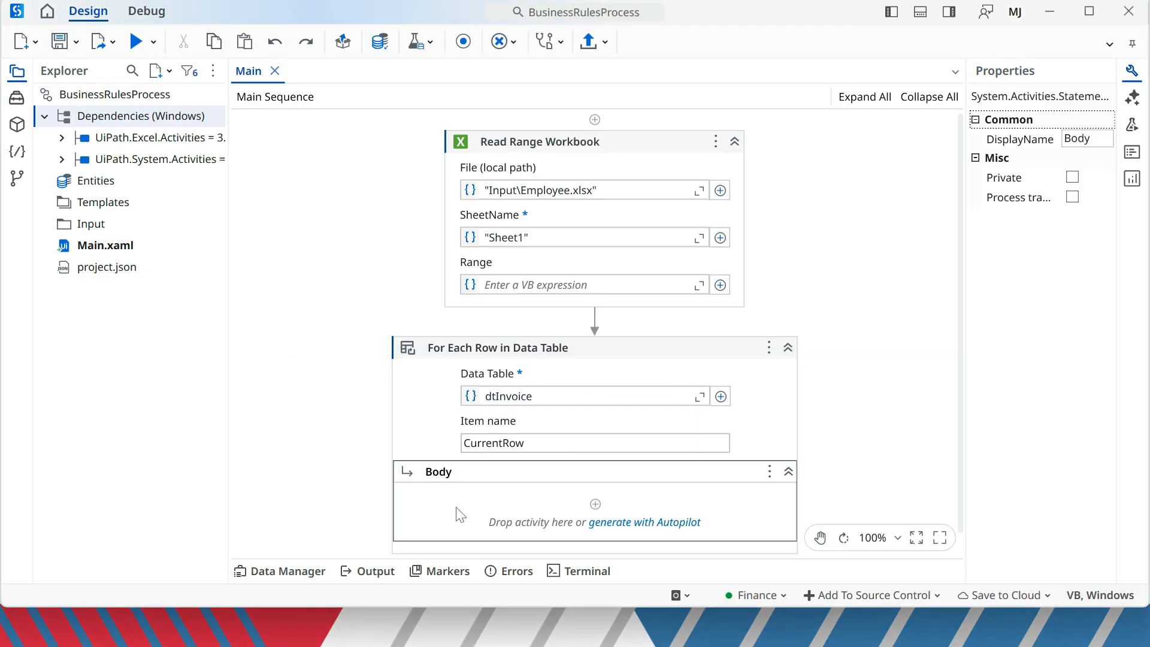
key(ctrl+shift+t)
text(evaluate)
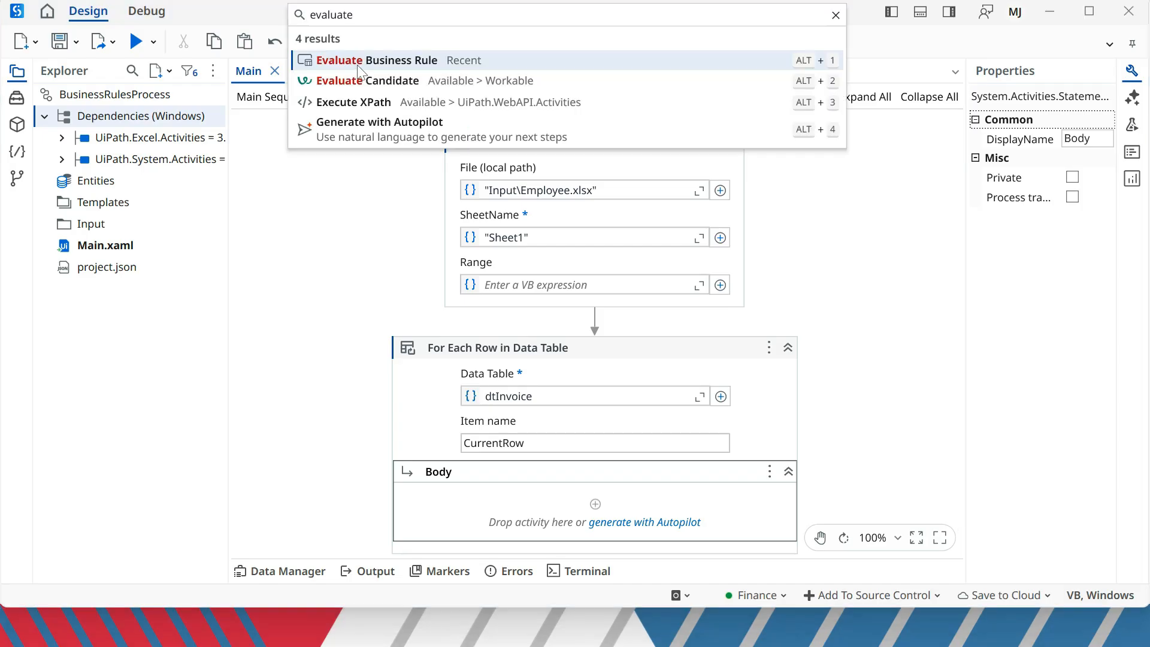
click(358, 67)
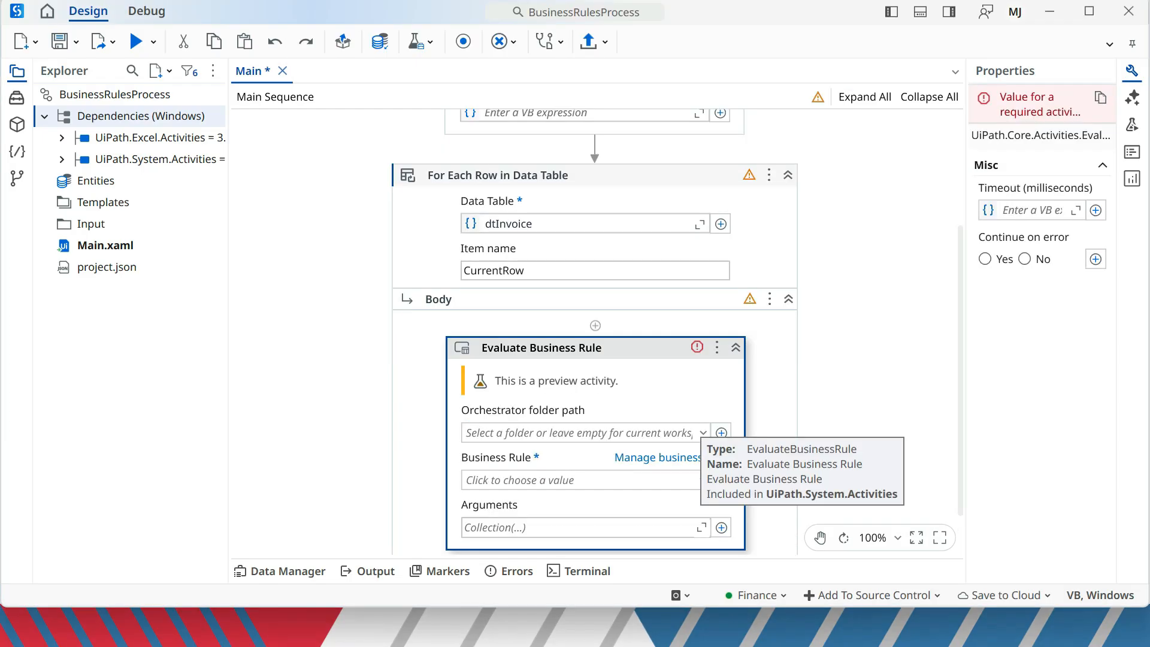
click(703, 433)
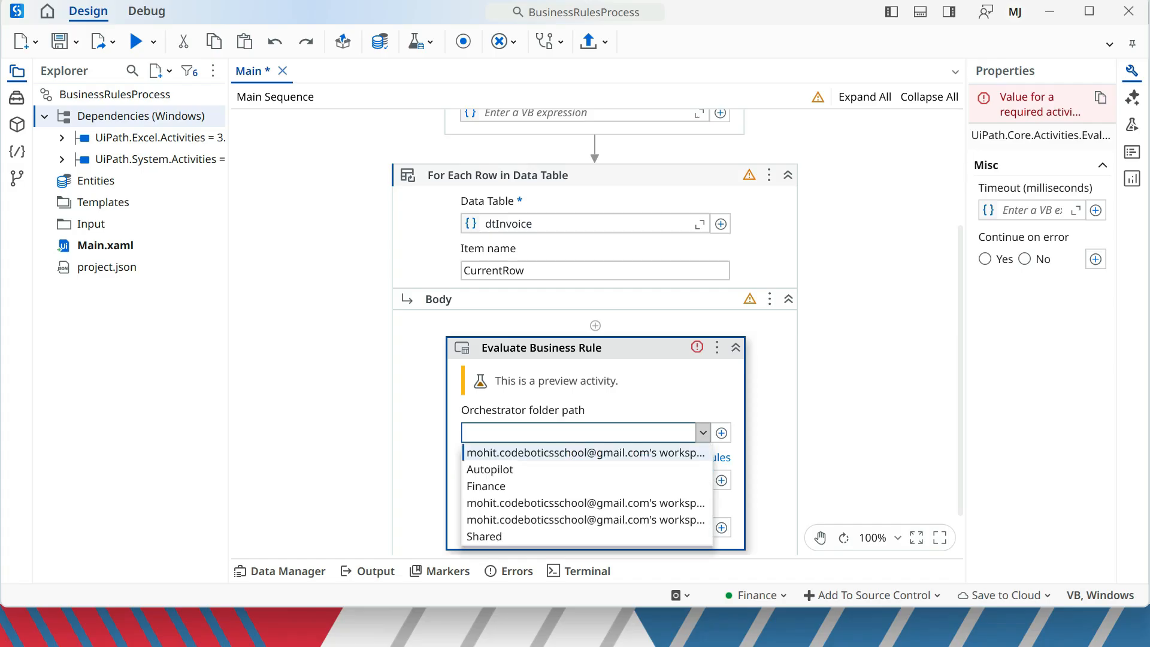
click(514, 487)
click(703, 480)
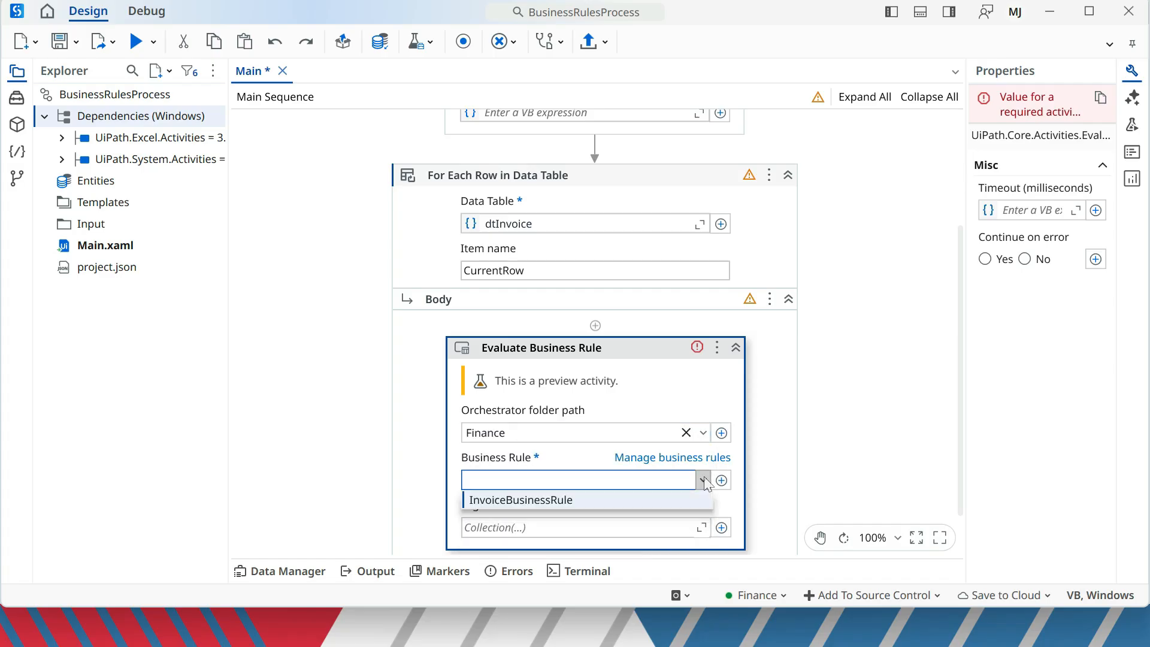
click(664, 499)
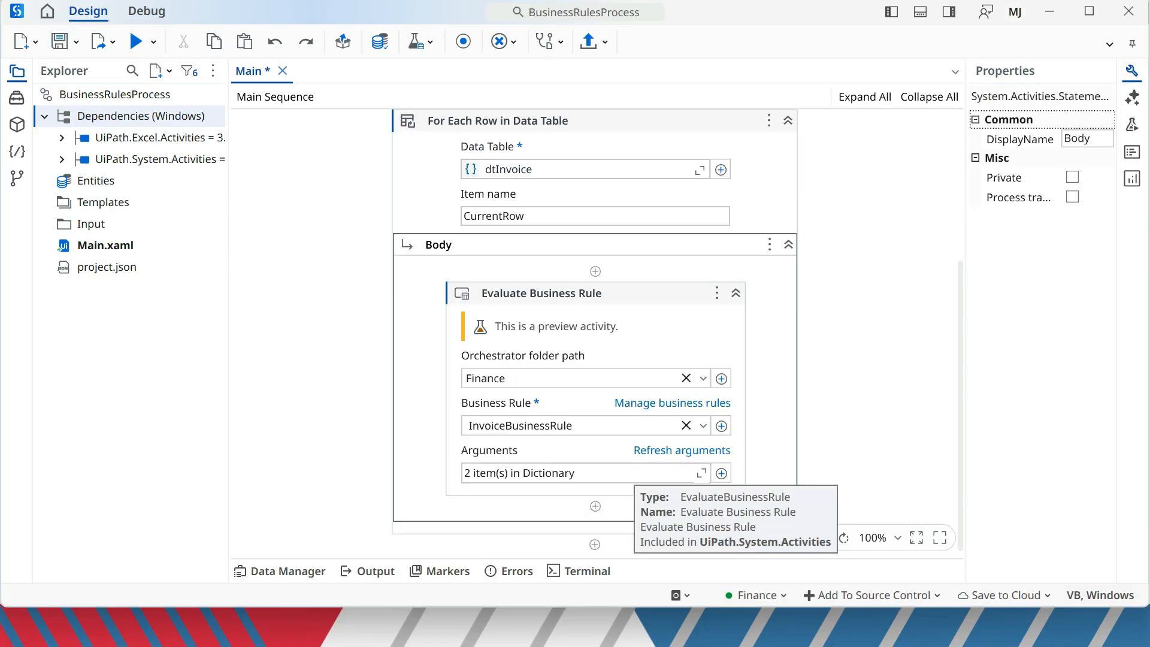
Set the rule's Input argument to Convert.ToDecimal(CurrentRow.Item("Invoice Amount").ToString.Trim)
click(702, 473)
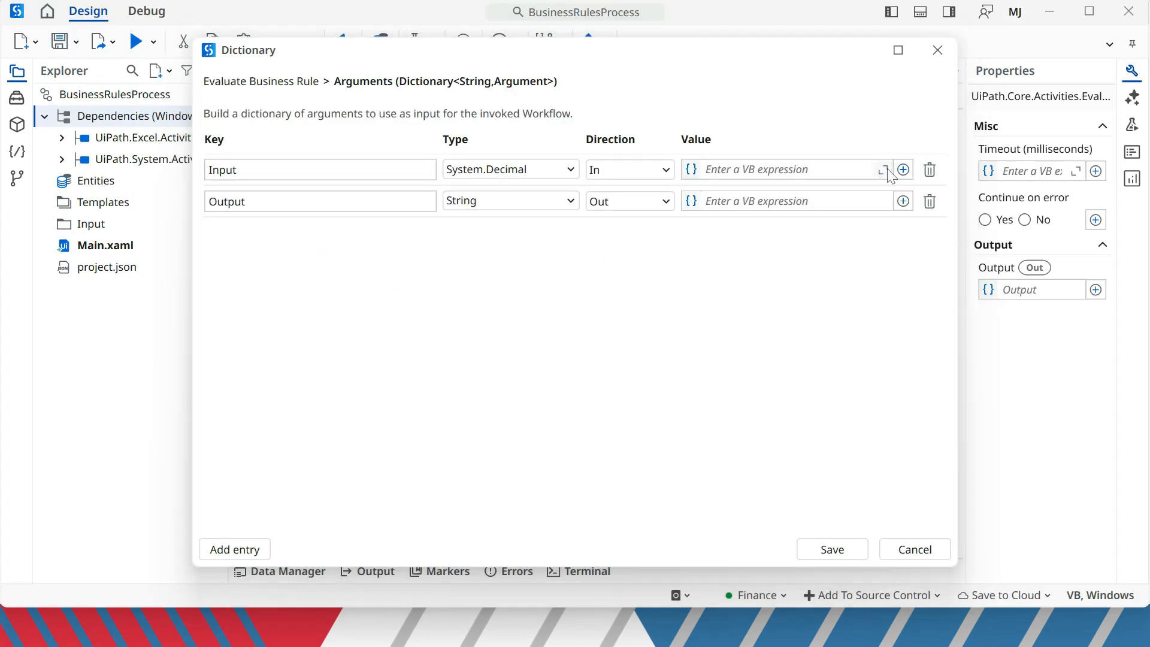
click(885, 171)
text(Convert.ToDecimal(CurrentRow.Item("Invoice Amount"))
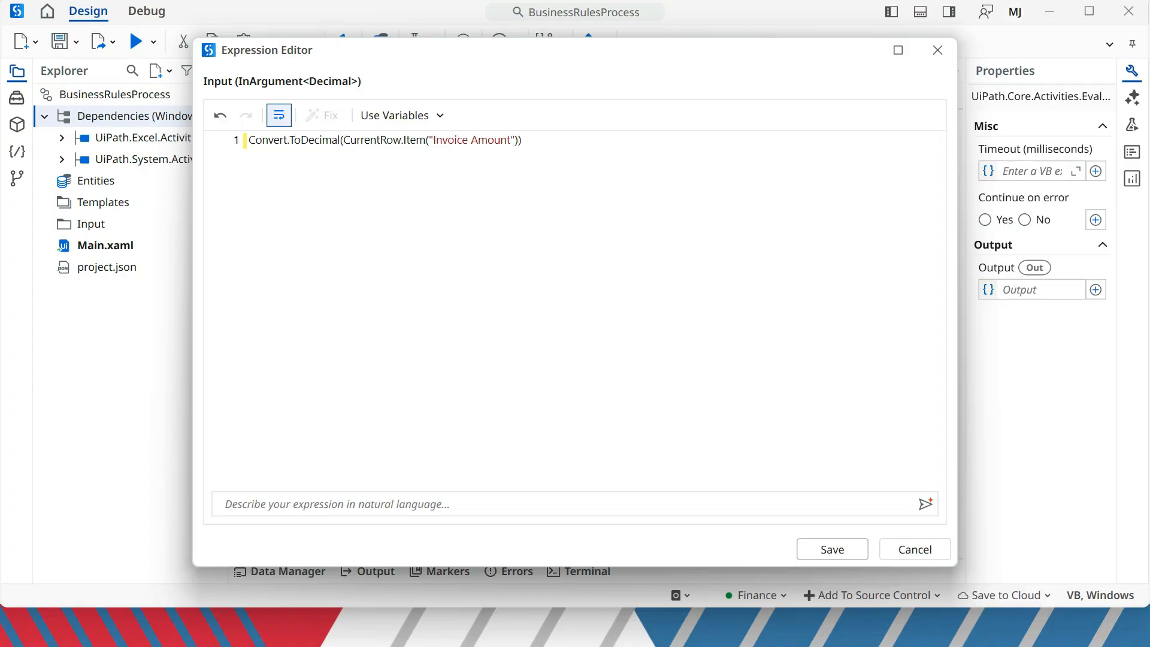
text(.ToString.Trim)
click(854, 549)
Assign the rule's Output argument to a new variable named Output and save the arguments dictionary
key(ctrl+k)
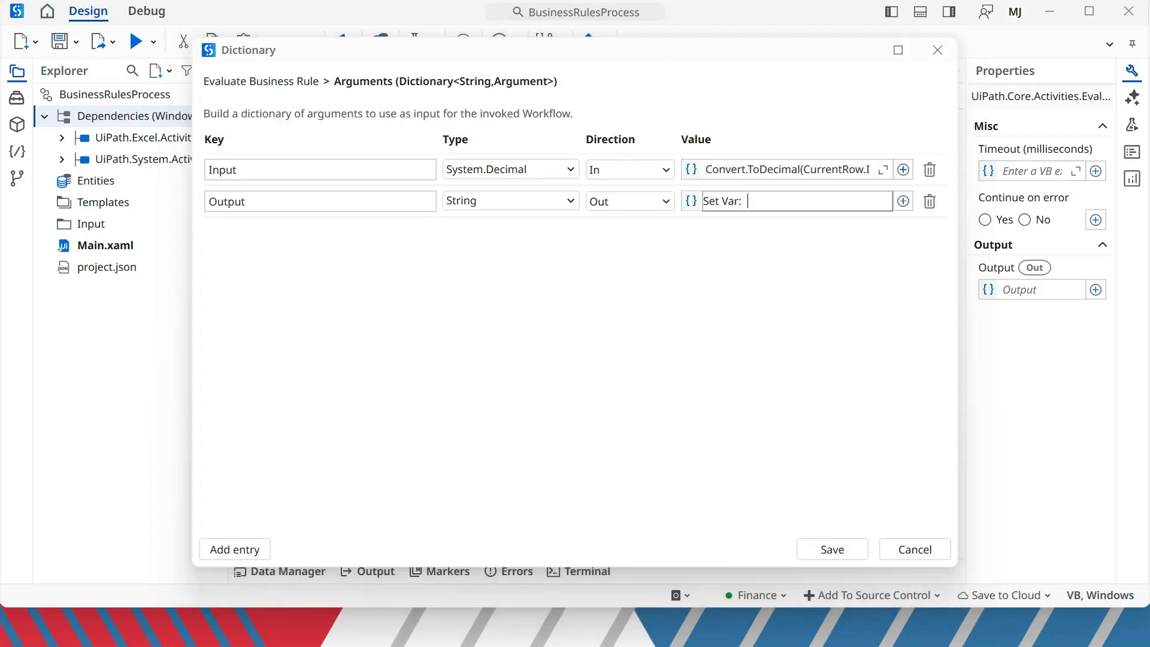
text(Output)
key(Return)
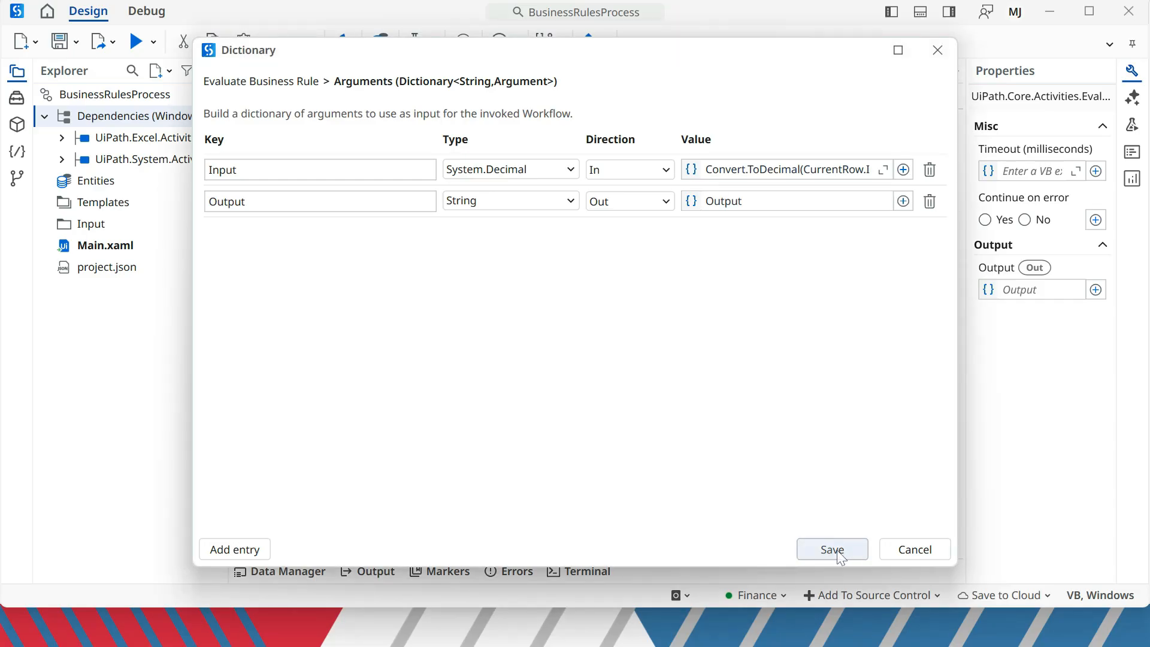
click(839, 555)
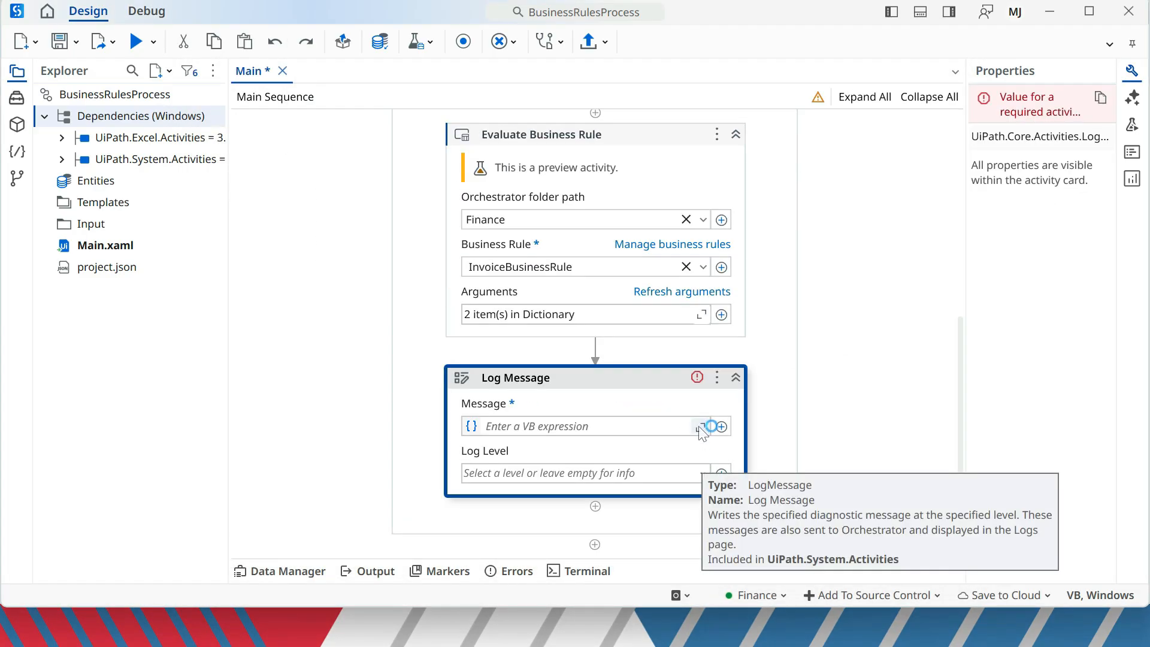
Make Log Message after the rule write "Invoice Amount: ", the row's amount, " ---- Business Rule: " and Output, or "Not applied" if Nothing, as a warning
click(701, 428)
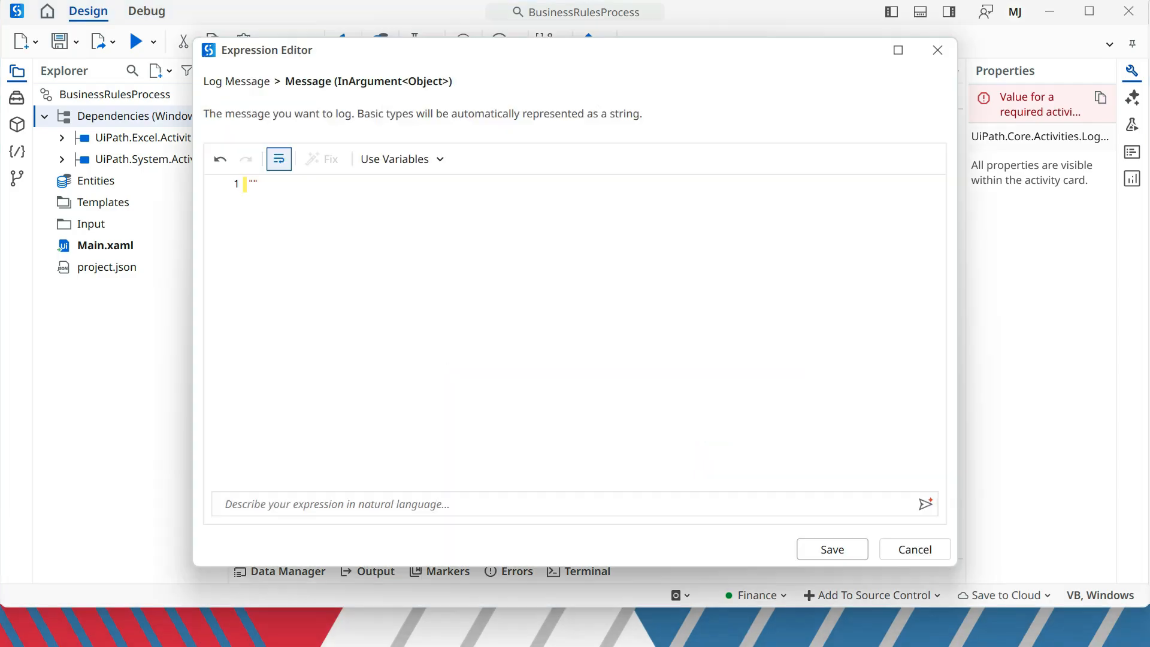
text("Invoice Amount: " + CurrentRow.Item("Invoice Amount").ToString.Trim + " ---- Business Rule: " + If(Output is Nothing,"Not applied",Output))
click(841, 552)
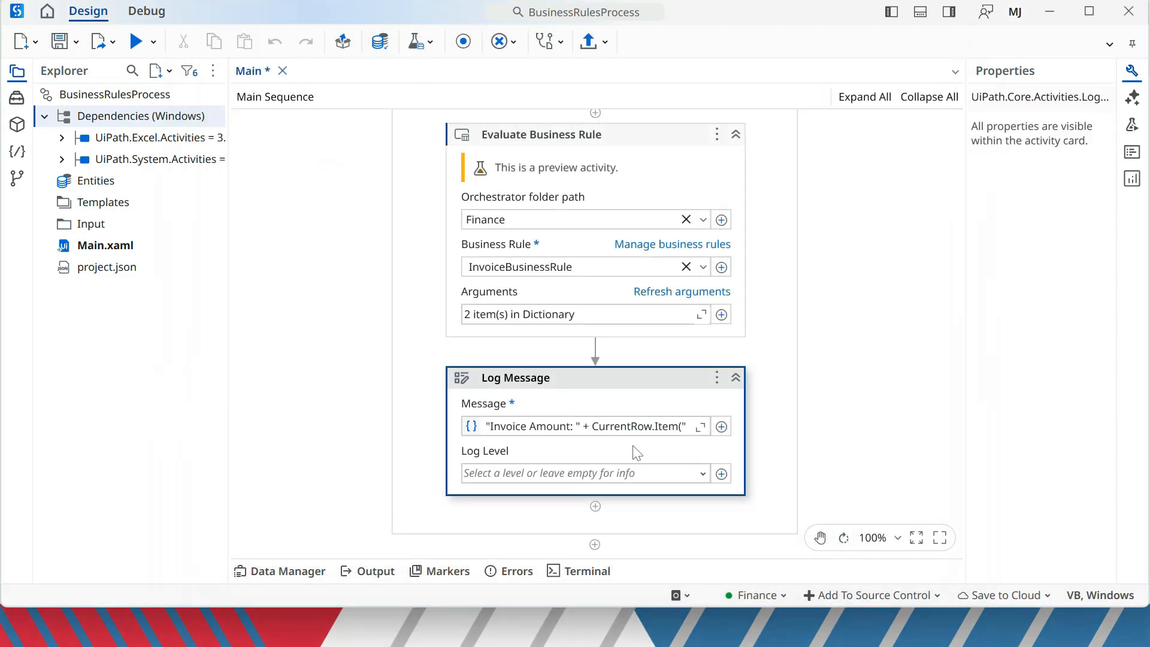
click(702, 473)
Debug the Main workflow and examine the enlarged output log for the business rule result of each invoice amount
click(136, 42)
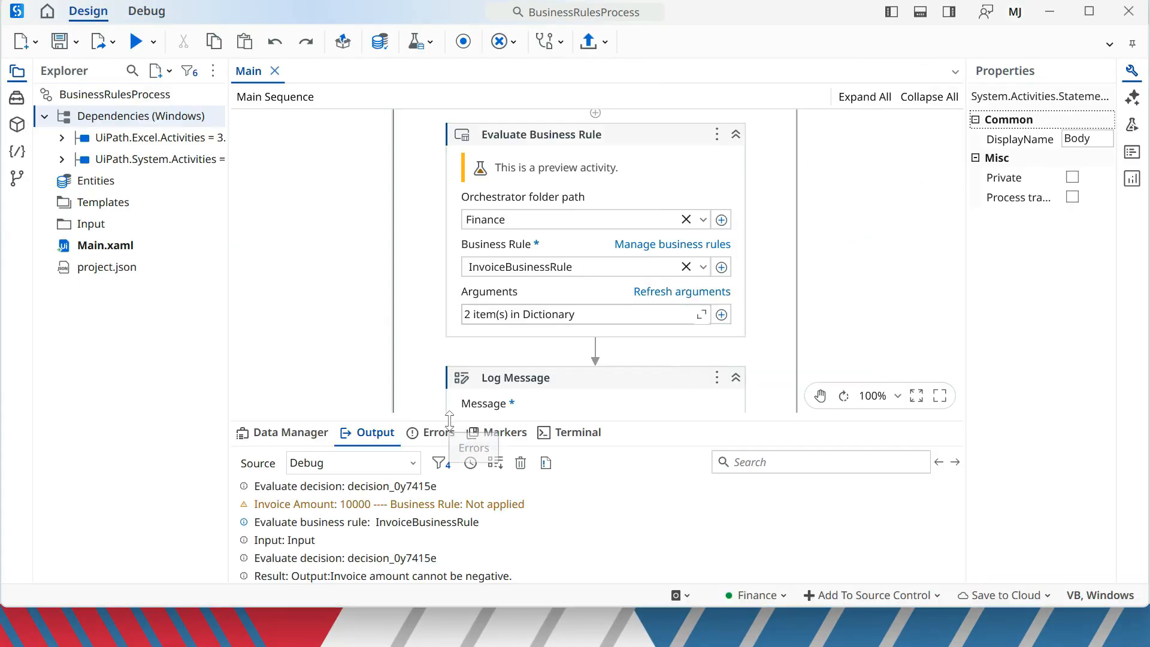
drag(450, 420, 538, 39)
scroll(529, 216, up, 1)
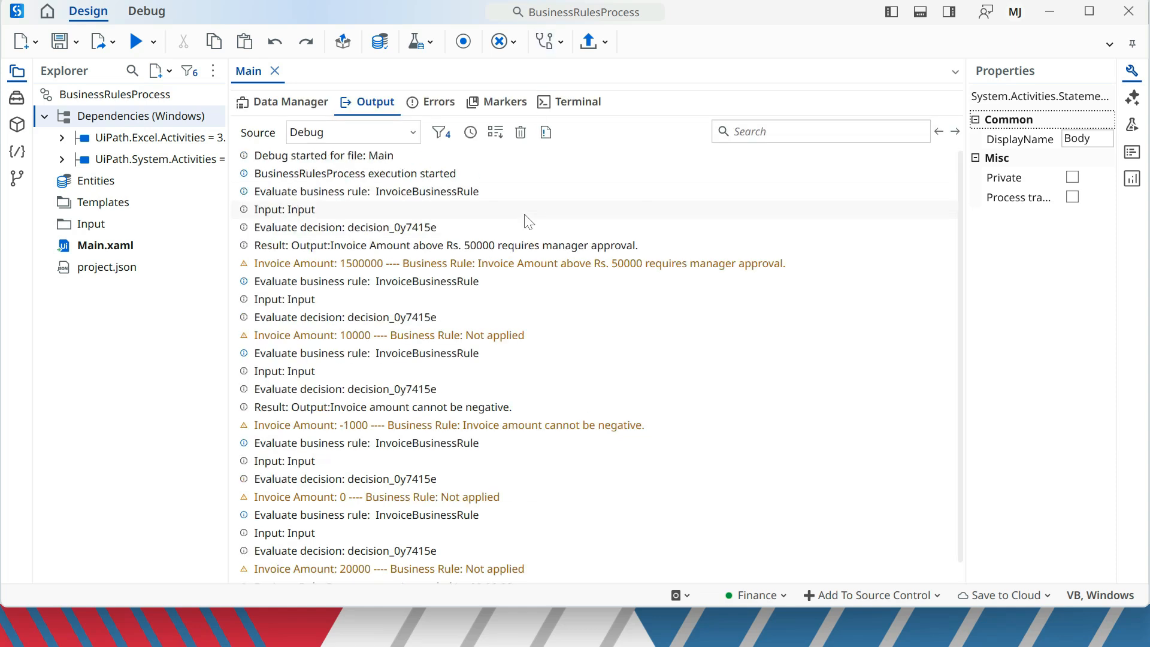
click(480, 265)
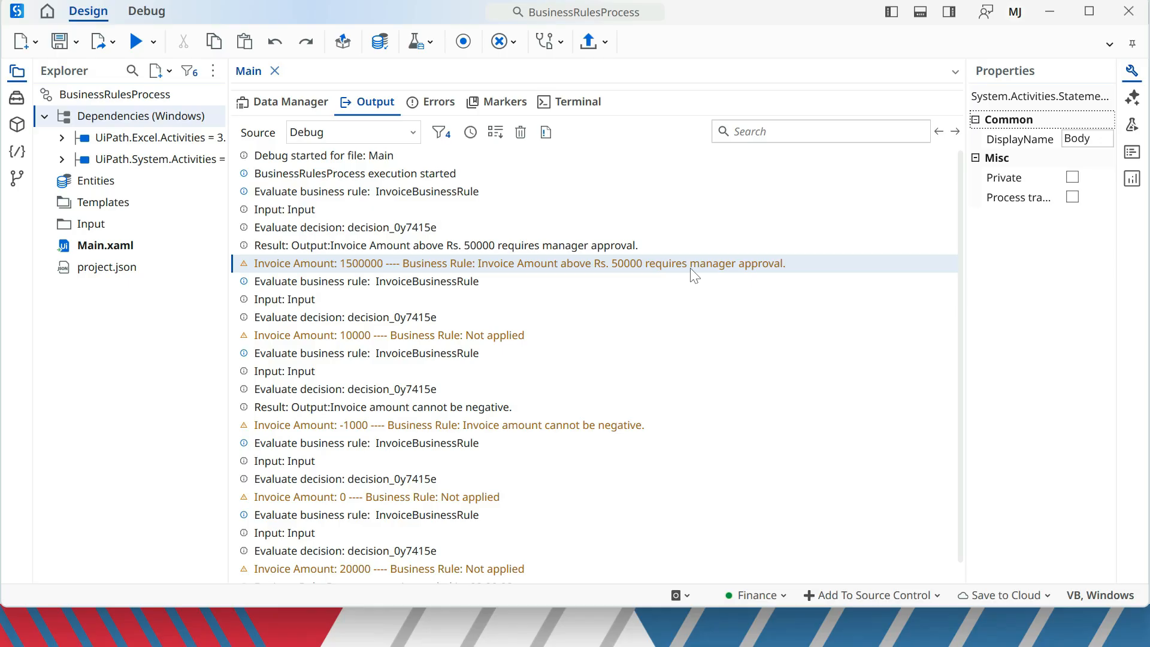
click(481, 337)
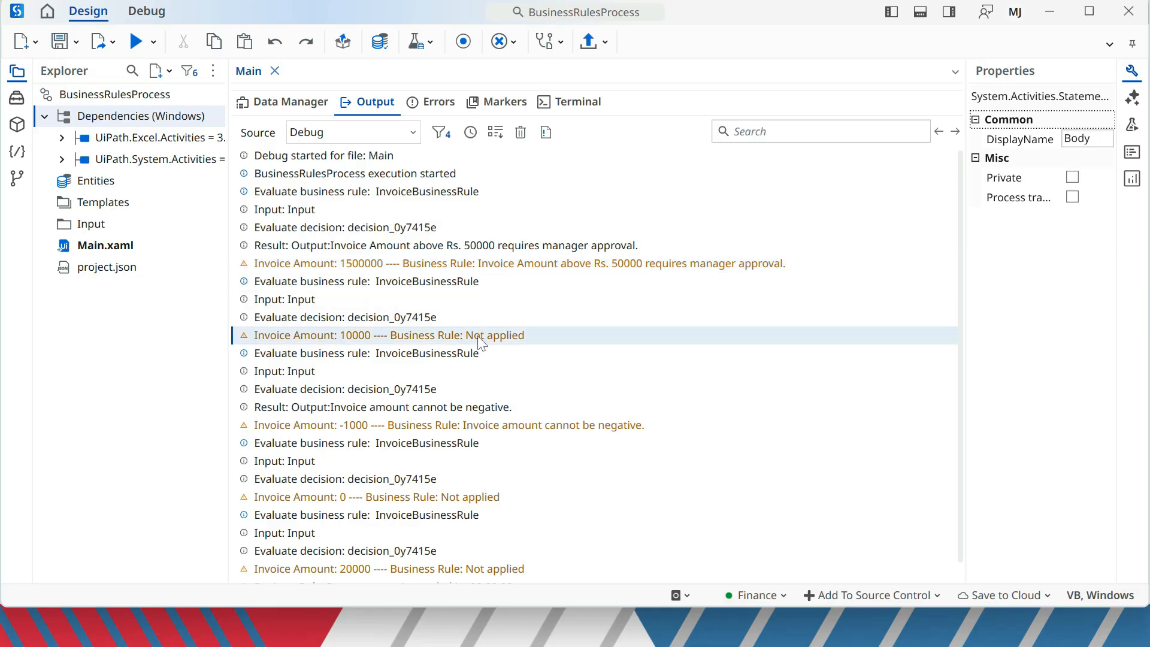